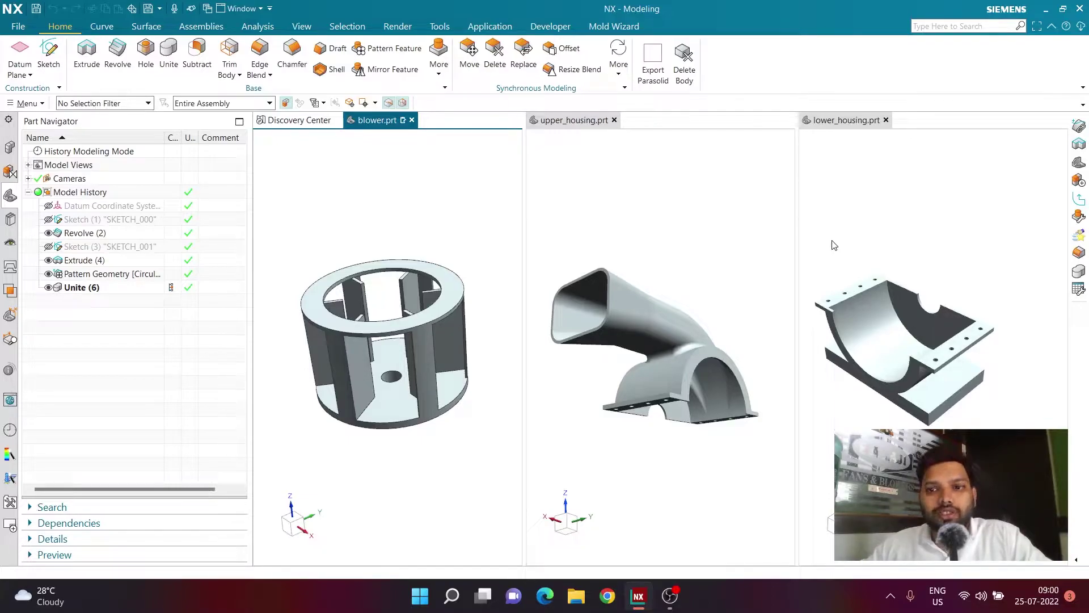
pyautogui.click(633, 237)
pyautogui.click(900, 237)
pyautogui.click(564, 200)
pyautogui.click(445, 254)
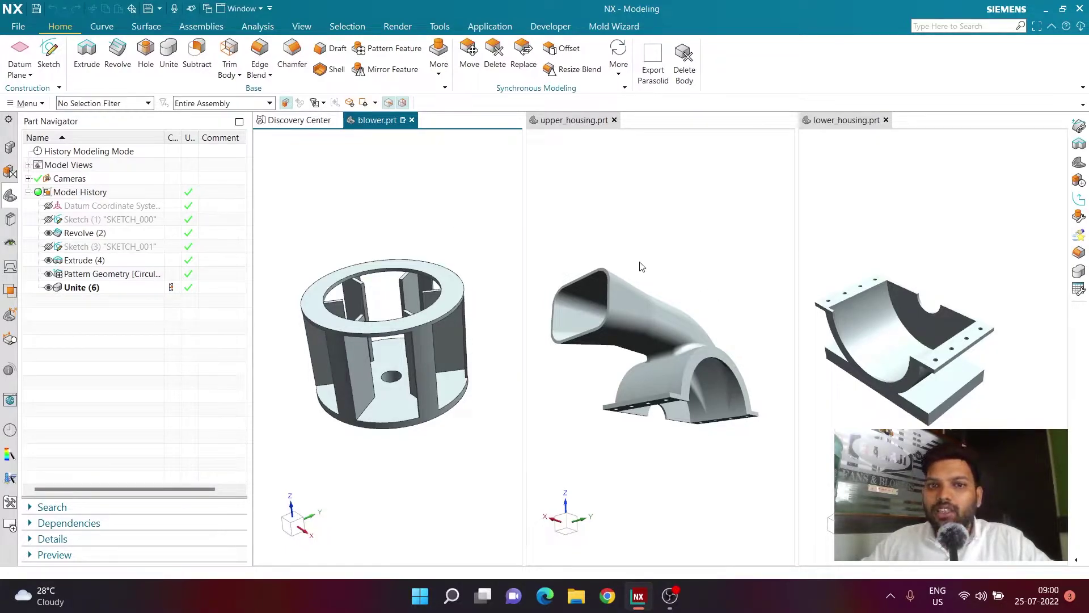
# - Save and close blower.prt, and close the upper_housing.prt and lower_housing.prt parts
pyautogui.click(412, 121)
pyautogui.click(457, 324)
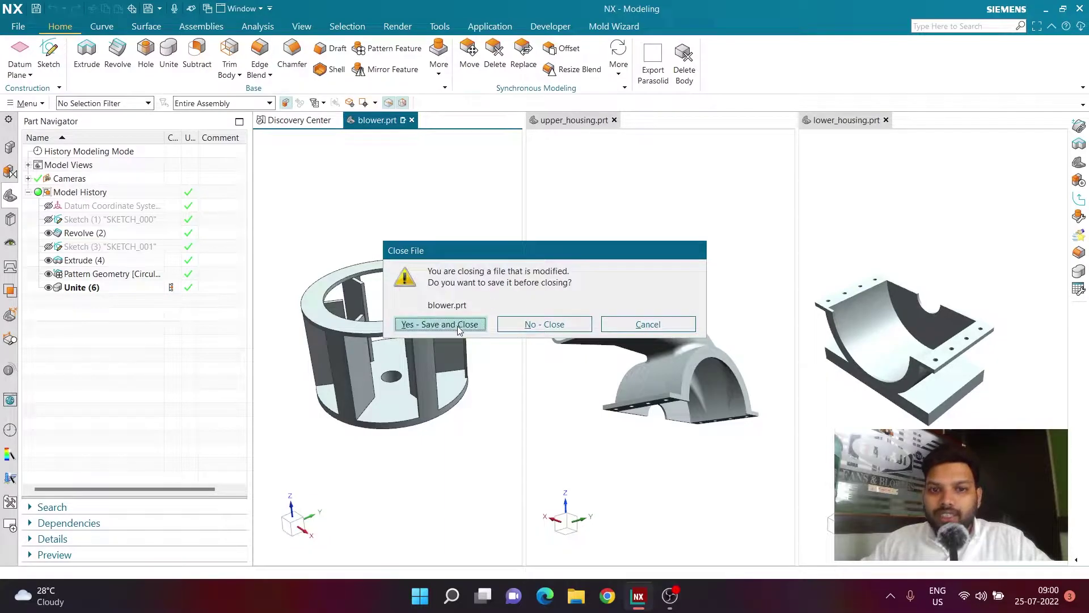
pyautogui.click(463, 322)
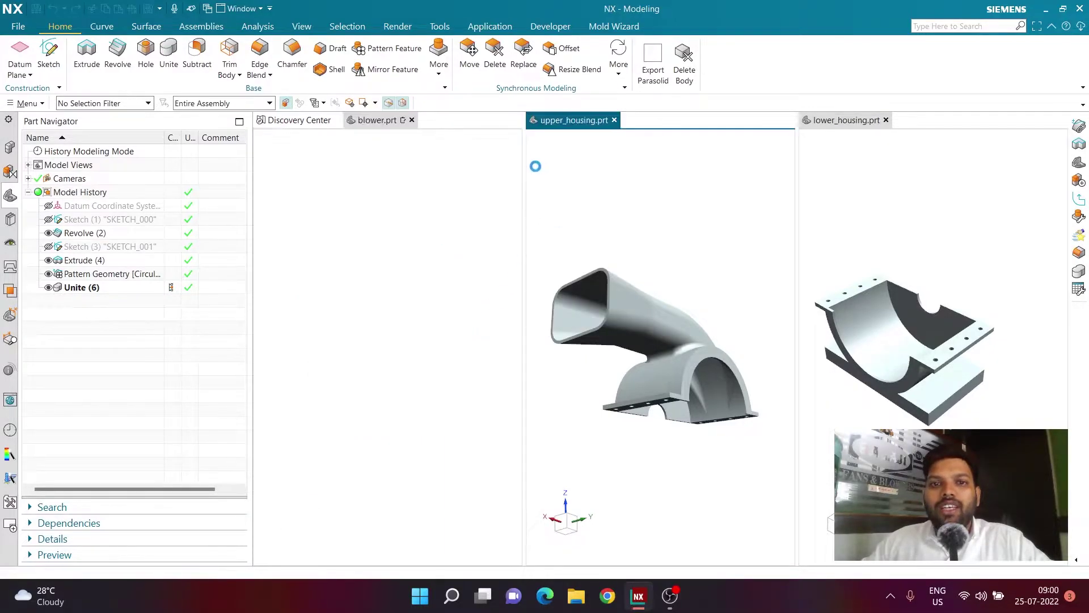
pyautogui.click(614, 120)
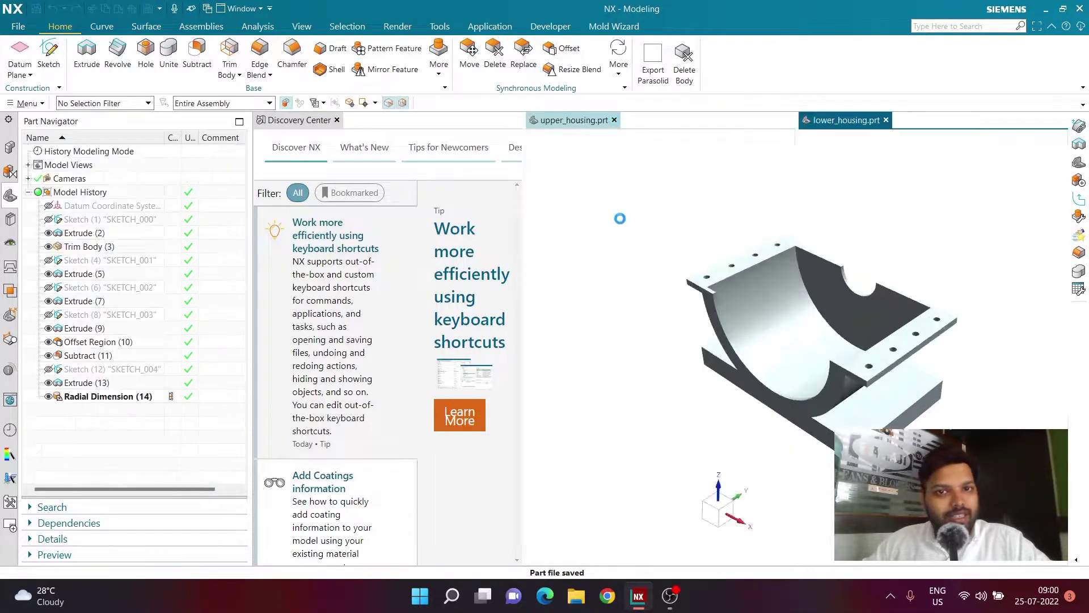
pyautogui.click(750, 120)
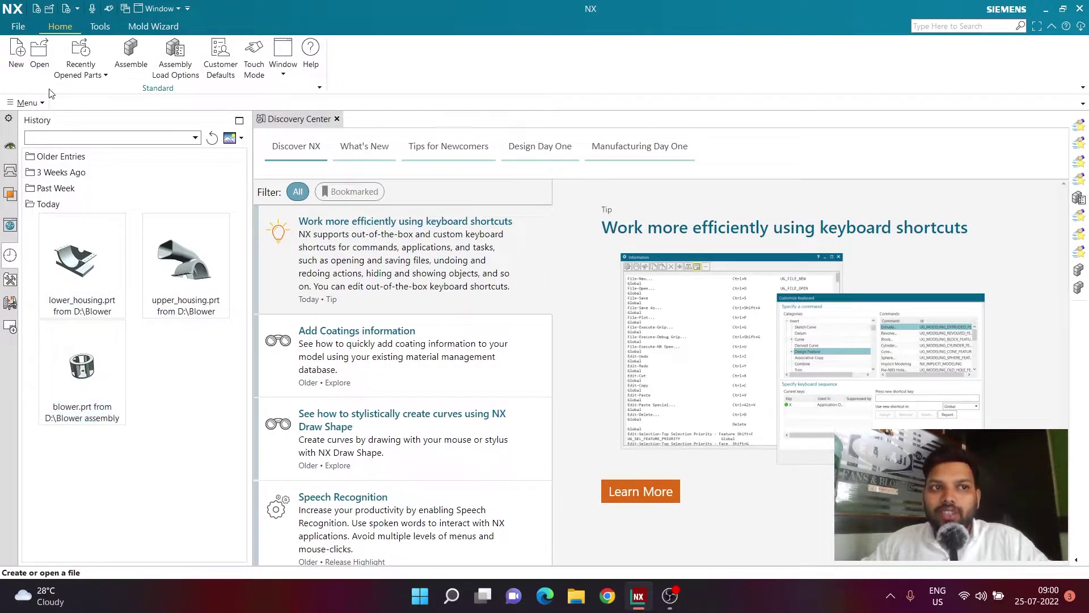
# - Start a new file and set its folder to D:\Blower assembly
pyautogui.click(12, 68)
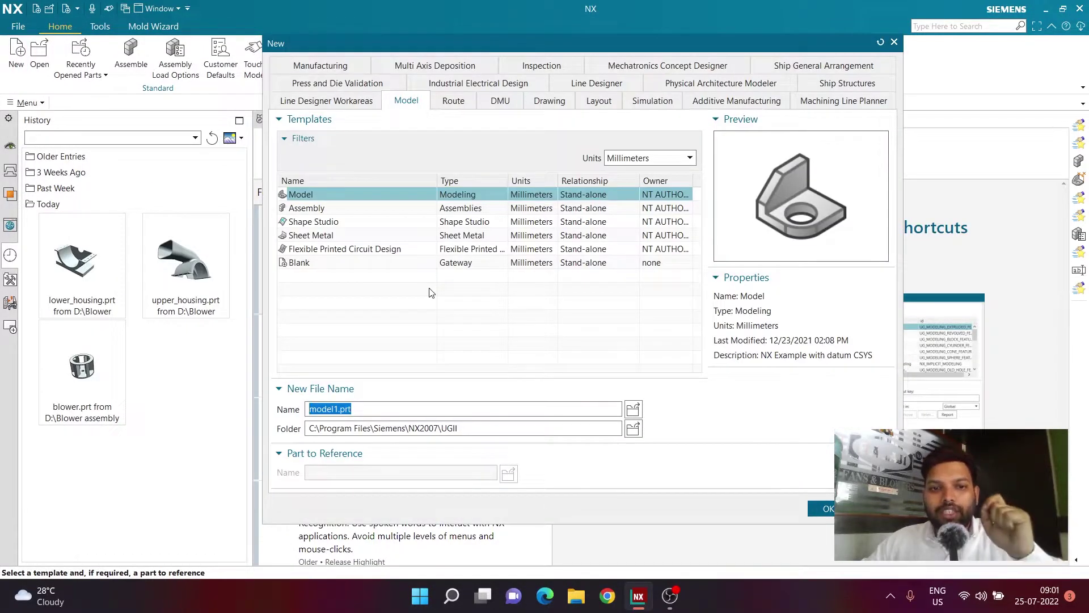
pyautogui.click(633, 428)
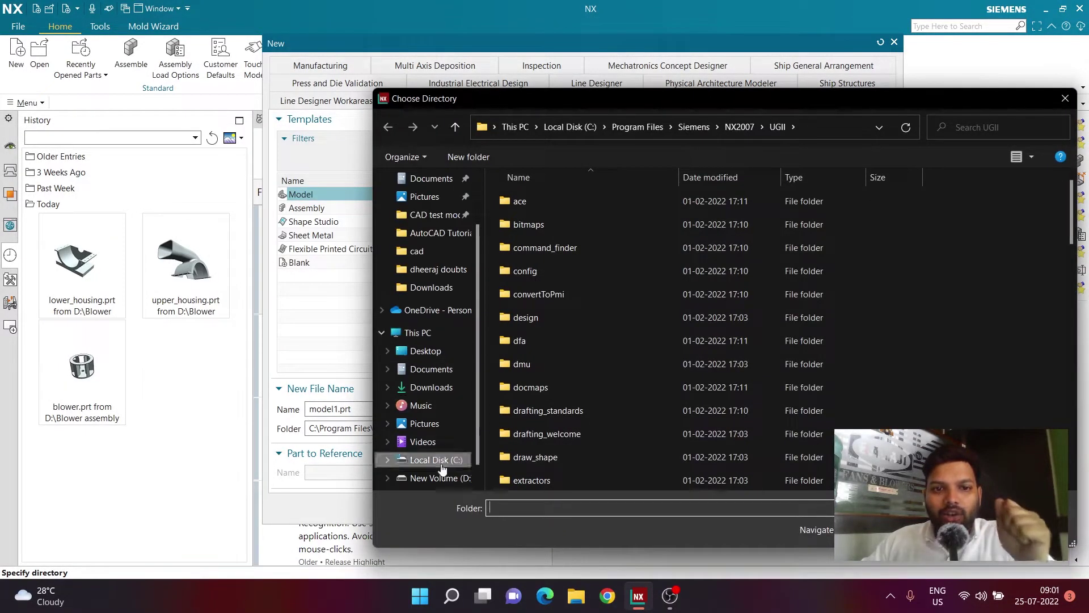
pyautogui.click(438, 477)
pyautogui.click(547, 252)
pyautogui.doubleClick(548, 253)
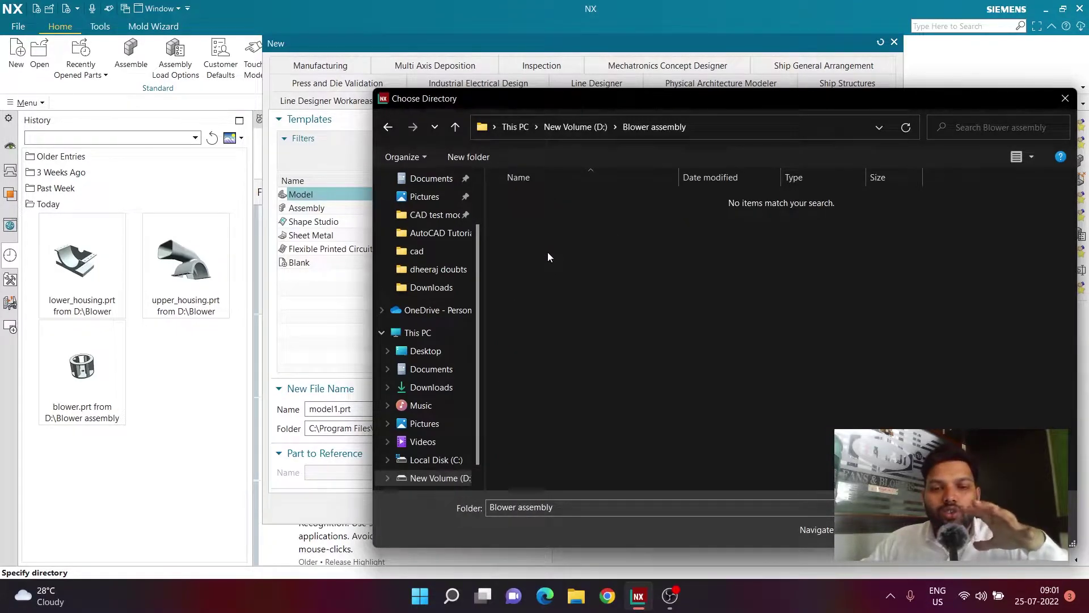
pyautogui.click(1018, 529)
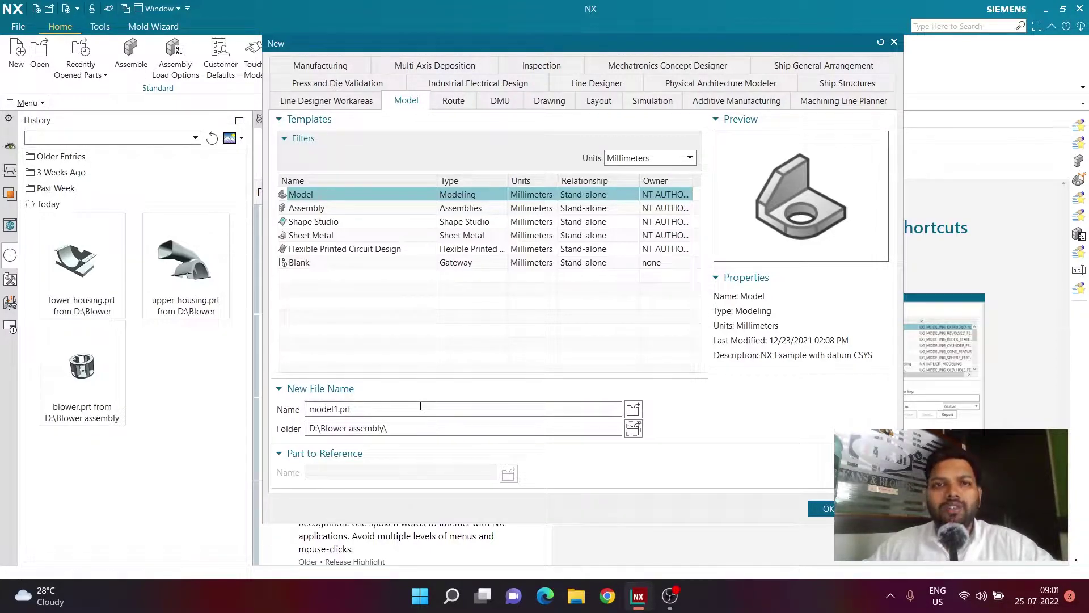
# - Create the file from the Model template as Blower Assembly and dock its window beside the Discovery Center
pyautogui.moveTo(354, 409); pyautogui.dragTo(311, 409)
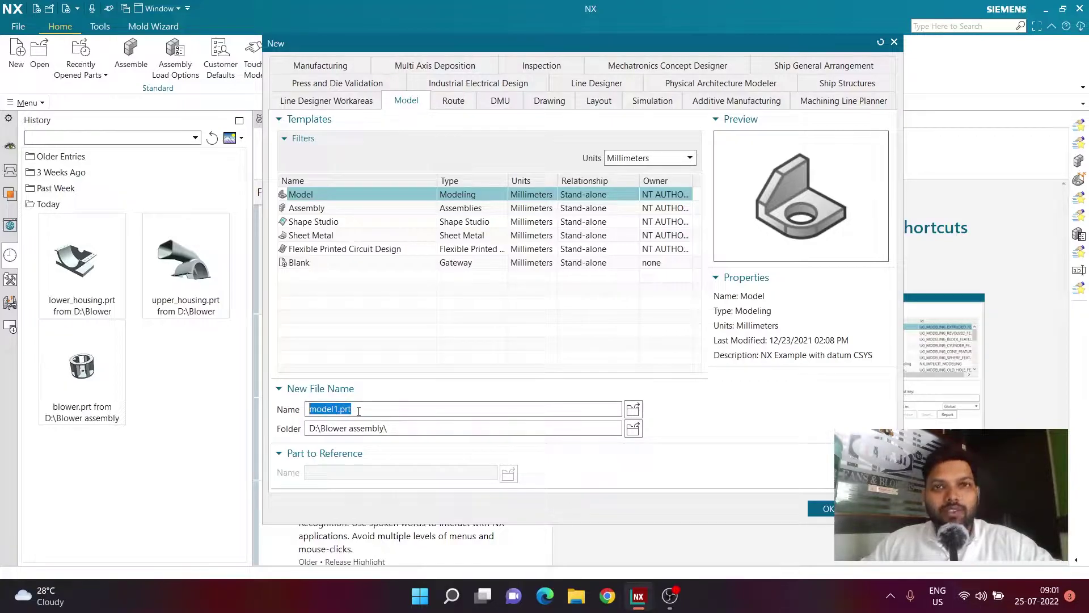
pyautogui.write('B')
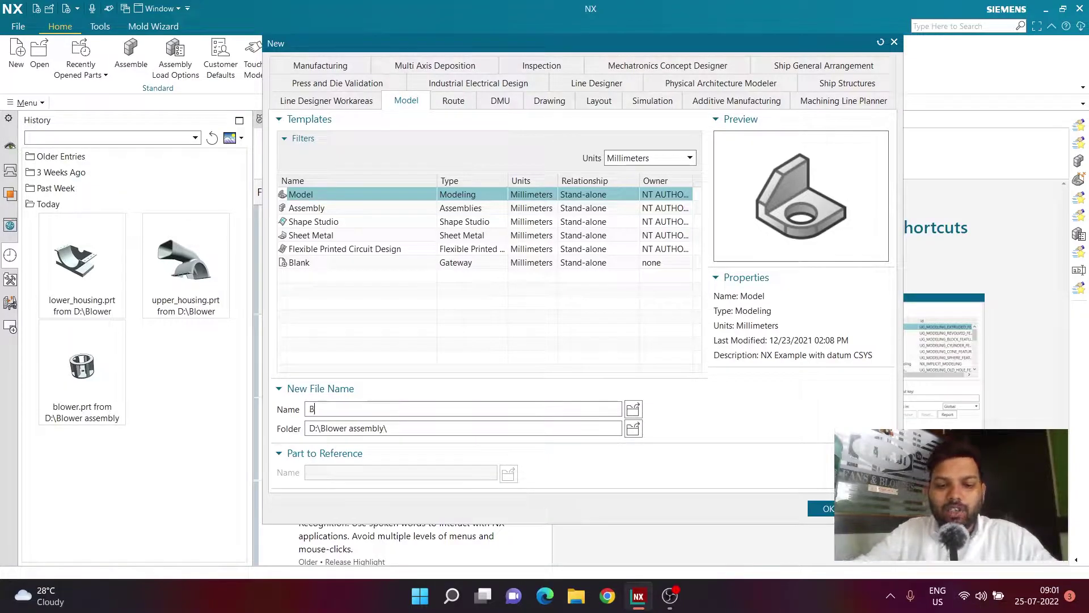
pyautogui.write('lower')
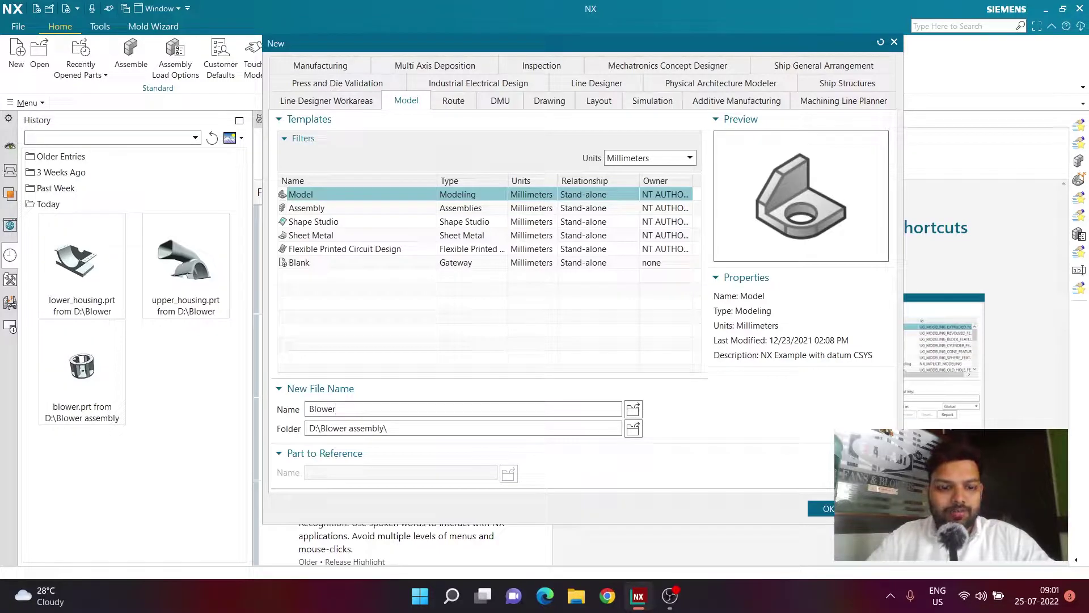
pyautogui.write(' Asse')
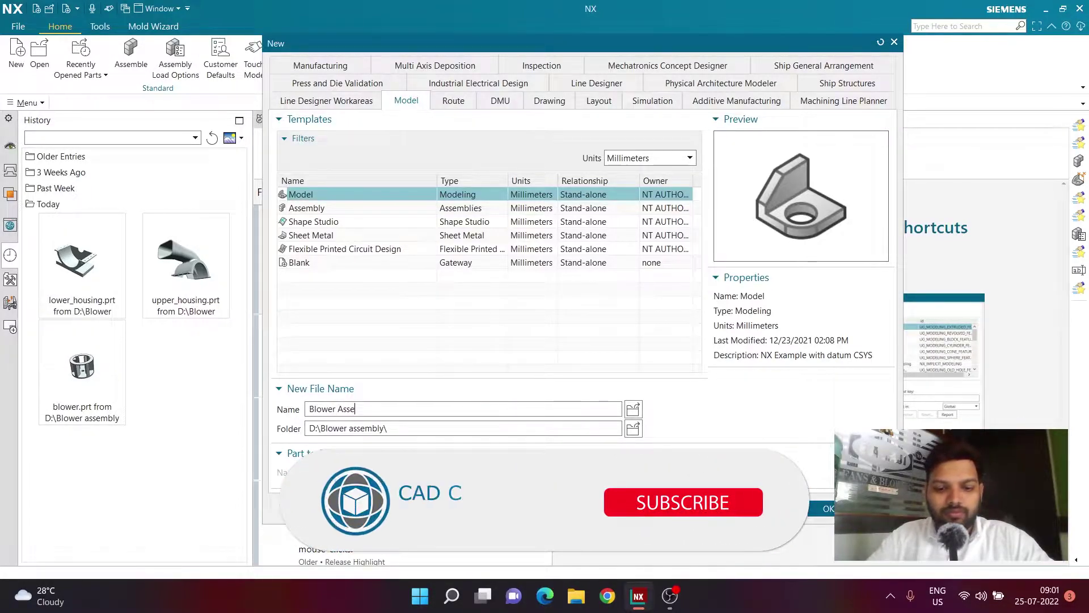
pyautogui.write('mbly')
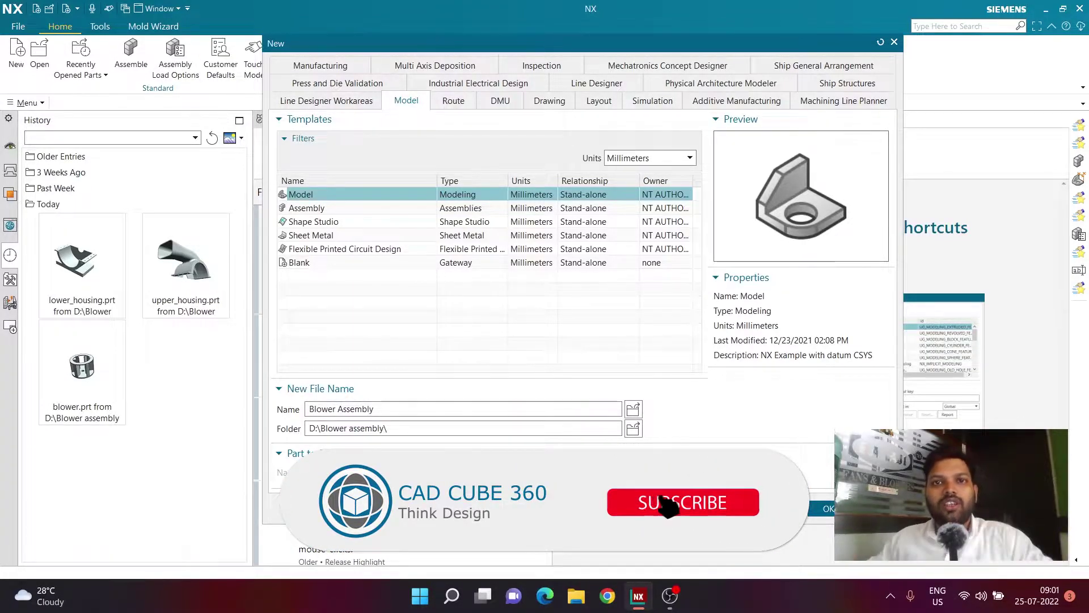
pyautogui.write('.prt')
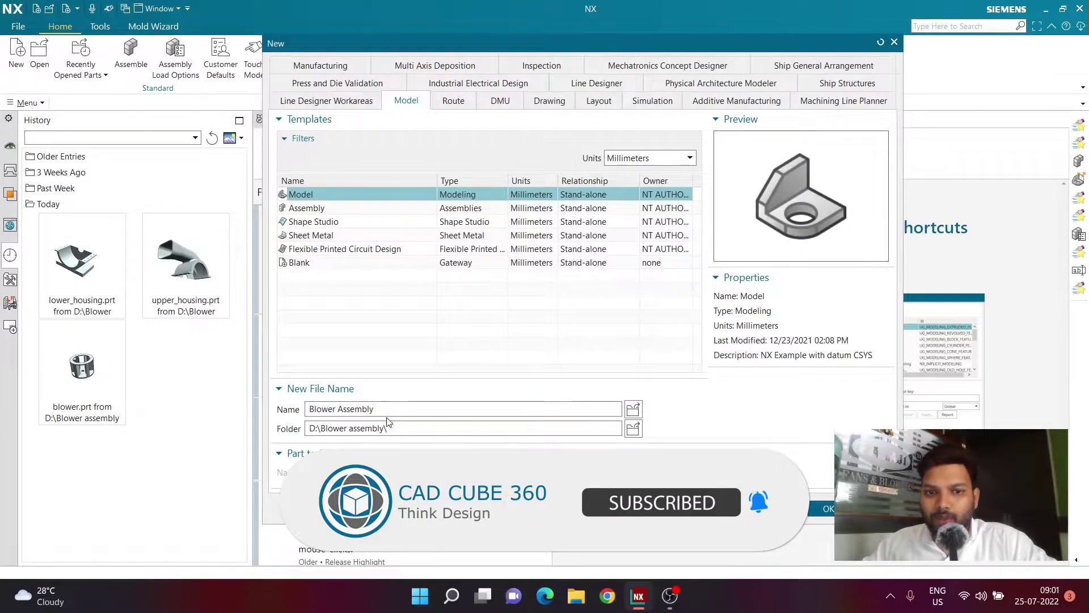
pyautogui.click(828, 509)
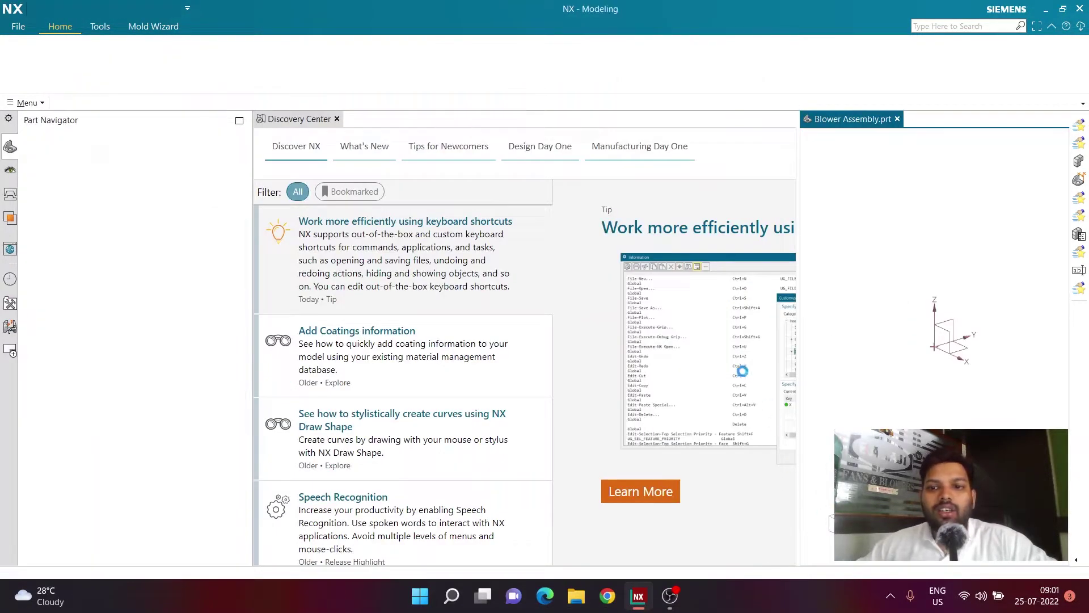
pyautogui.moveTo(838, 120); pyautogui.dragTo(408, 124)
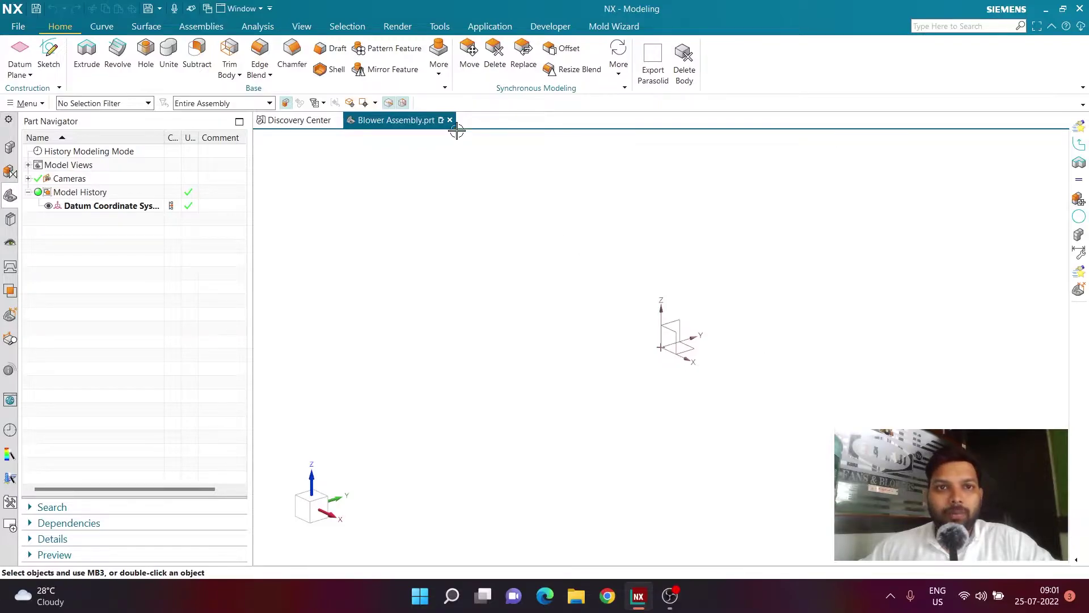
# - Check that the Assemblies application is enabled for the new part
pyautogui.click(439, 26)
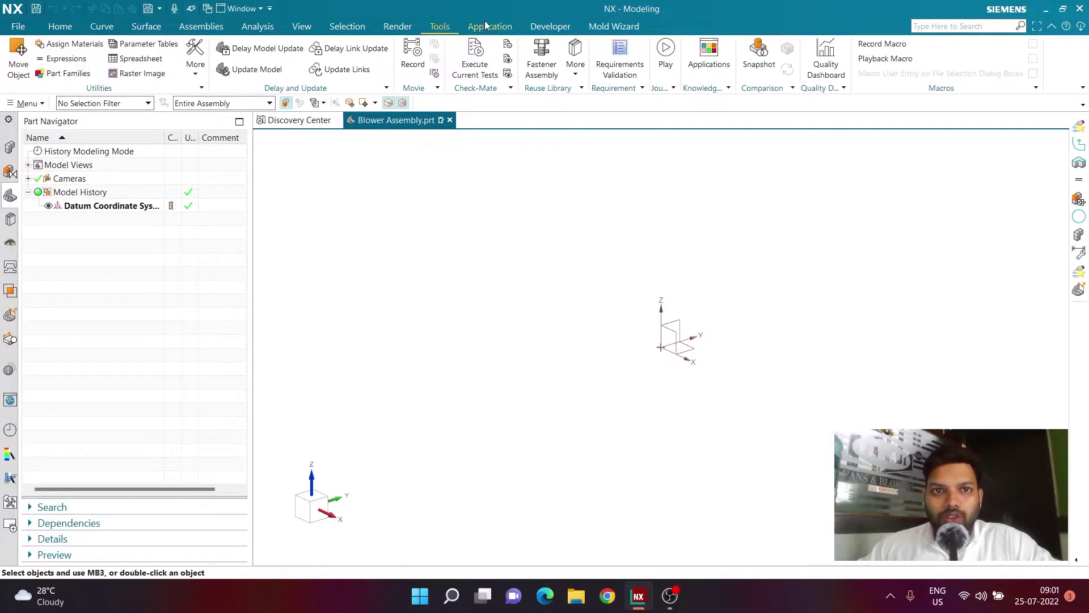
pyautogui.click(490, 27)
pyautogui.click(117, 73)
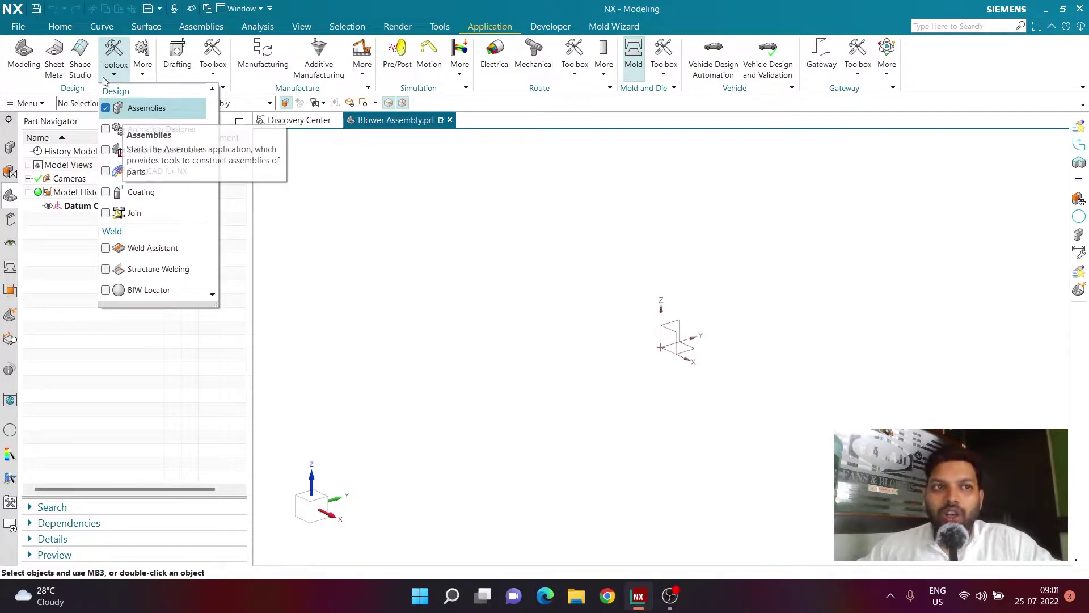
pyautogui.click(59, 26)
pyautogui.click(18, 27)
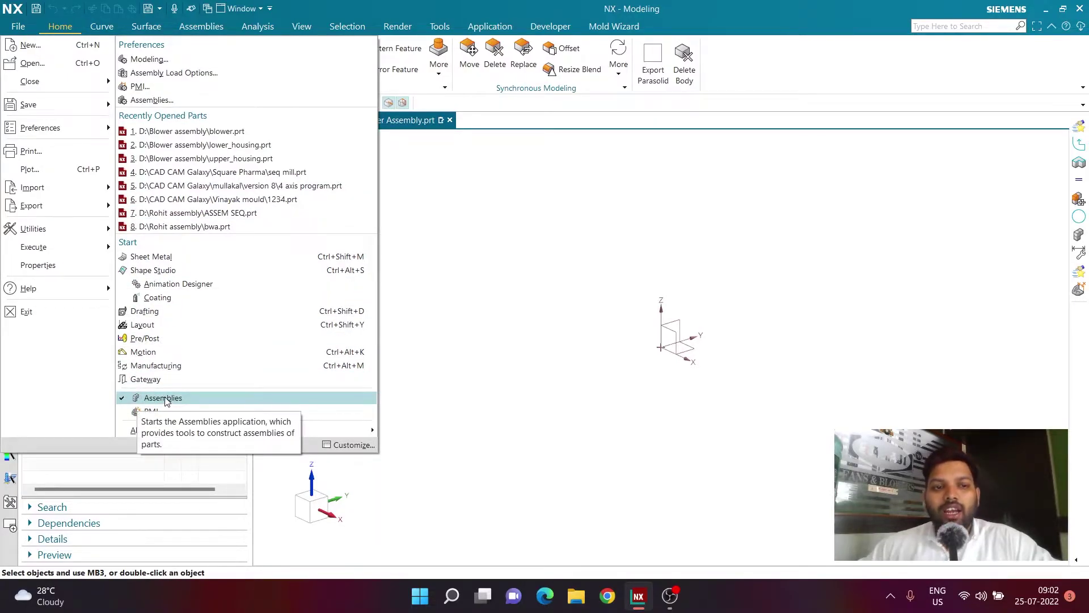
pyautogui.click(184, 397)
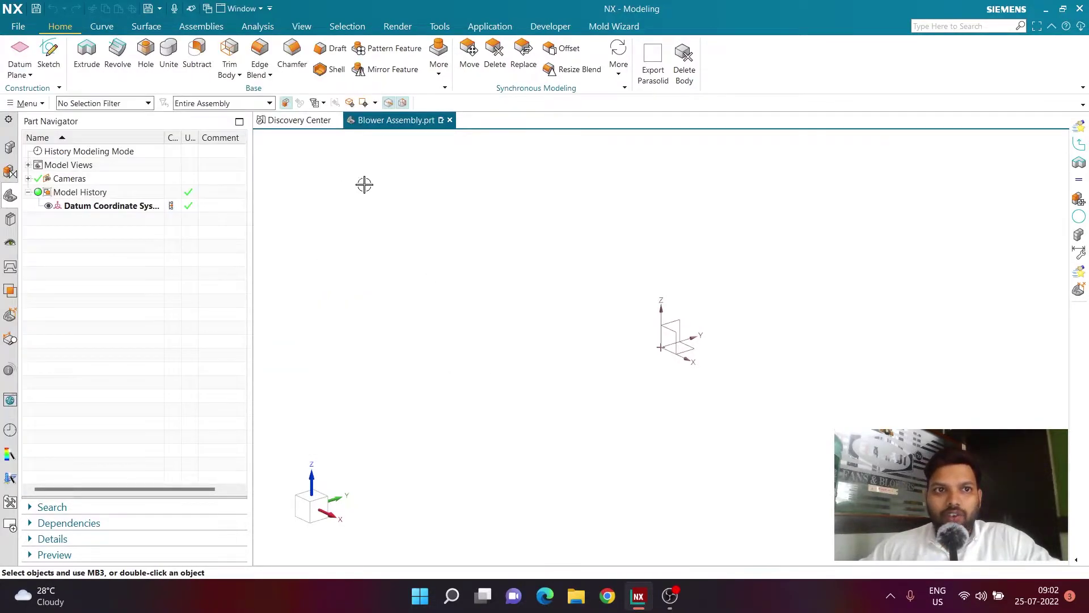
# - Show the Assembly Navigator and choose lower_housing from the Blower assembly folder as the component to add
pyautogui.click(209, 25)
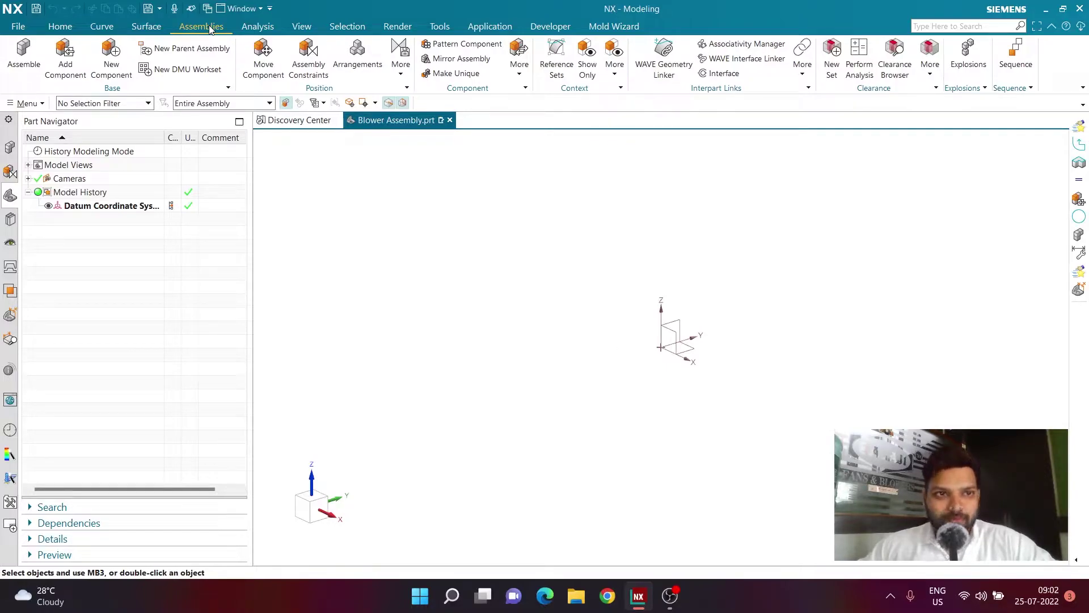
pyautogui.click(10, 148)
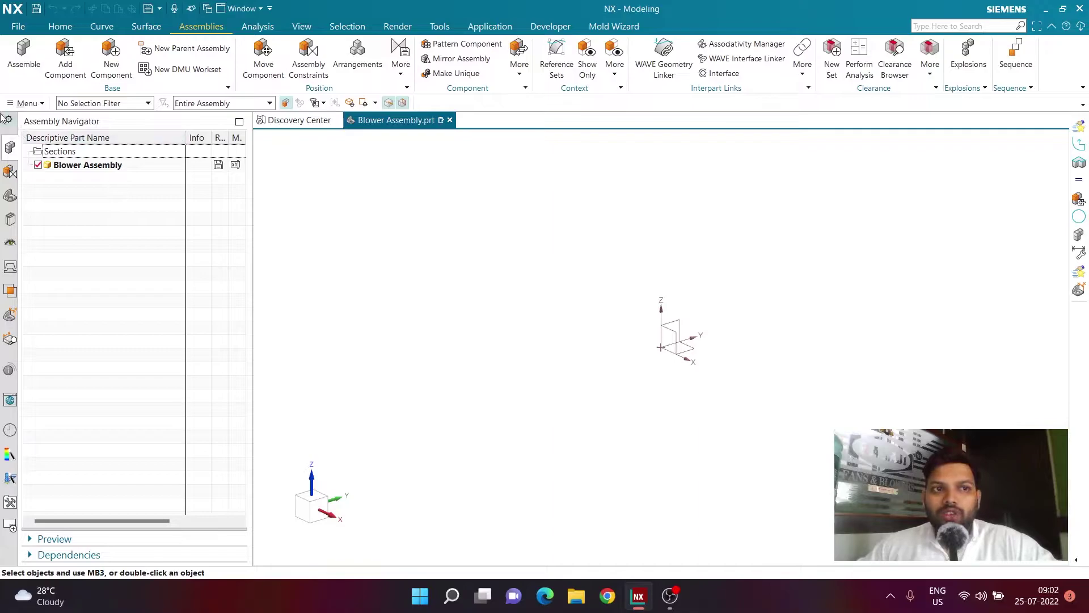
pyautogui.click(64, 75)
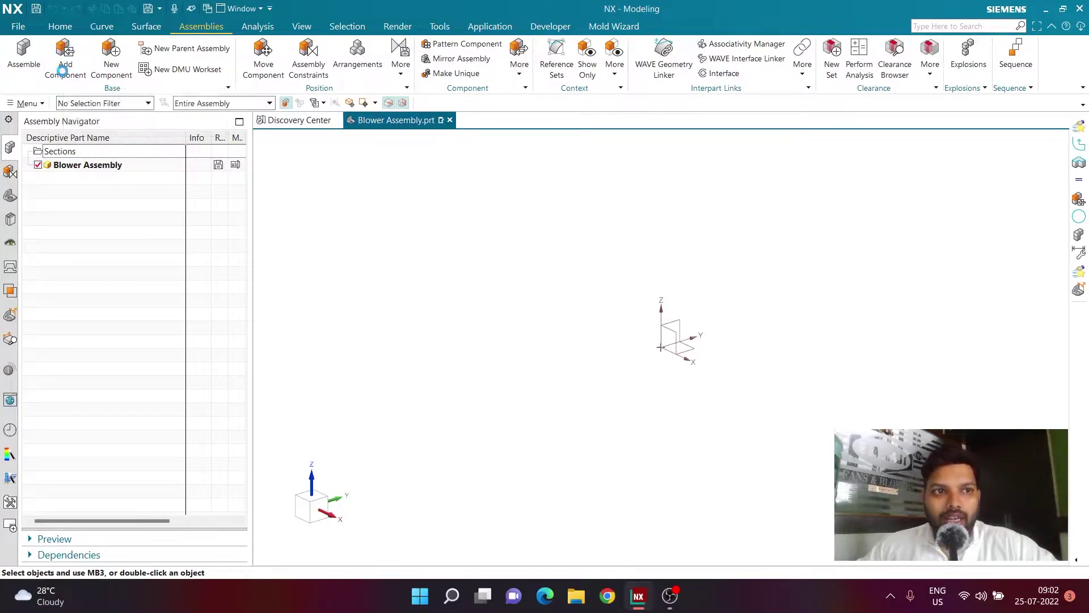
pyautogui.moveTo(274, 148); pyautogui.dragTo(441, 162)
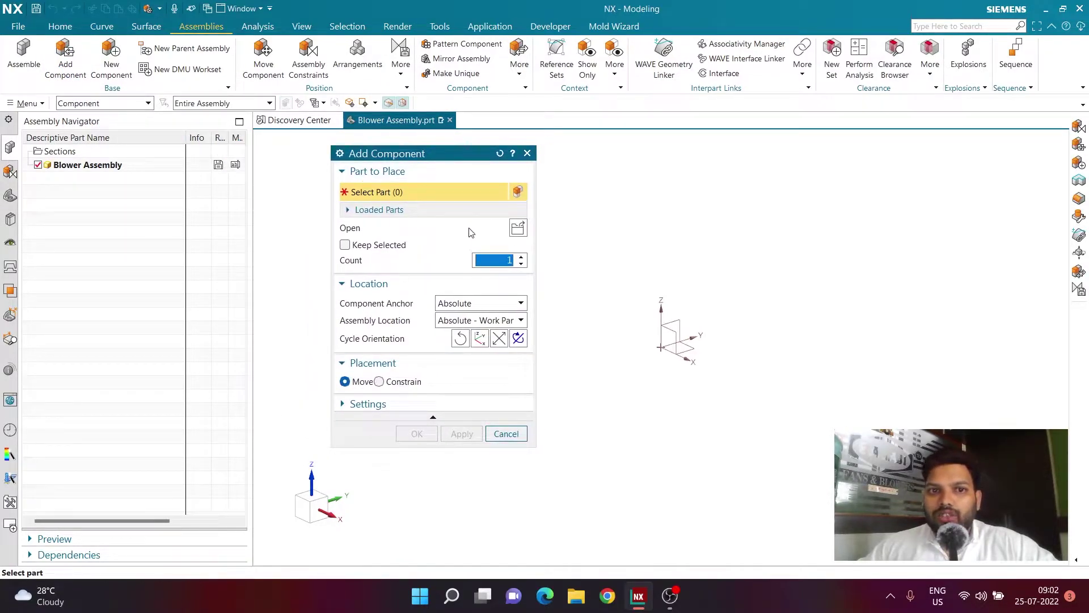
pyautogui.click(516, 229)
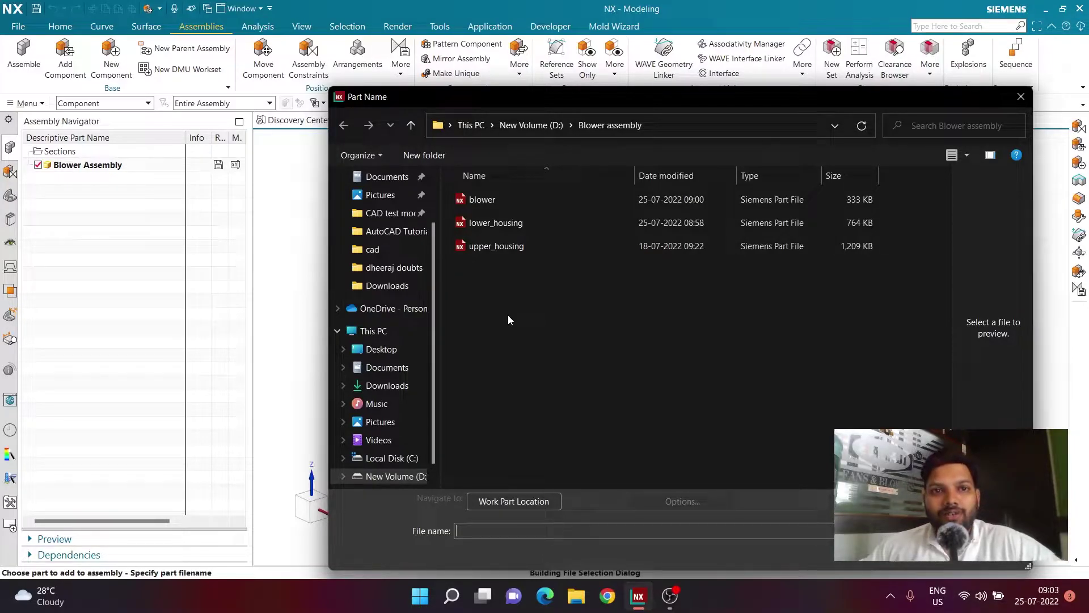
pyautogui.moveTo(526, 100); pyautogui.dragTo(524, 231)
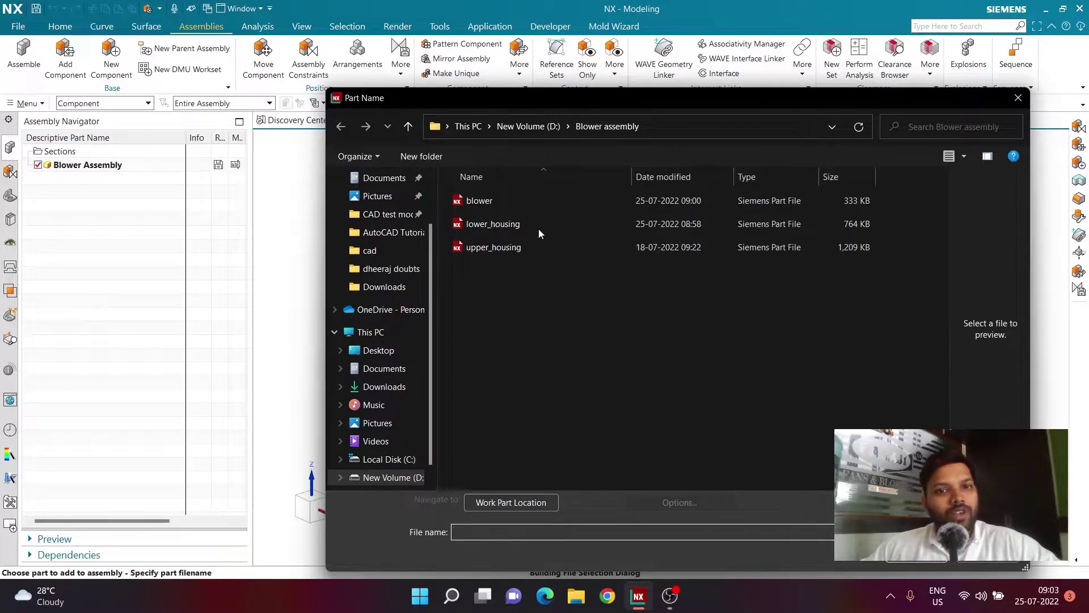
pyautogui.click(511, 228)
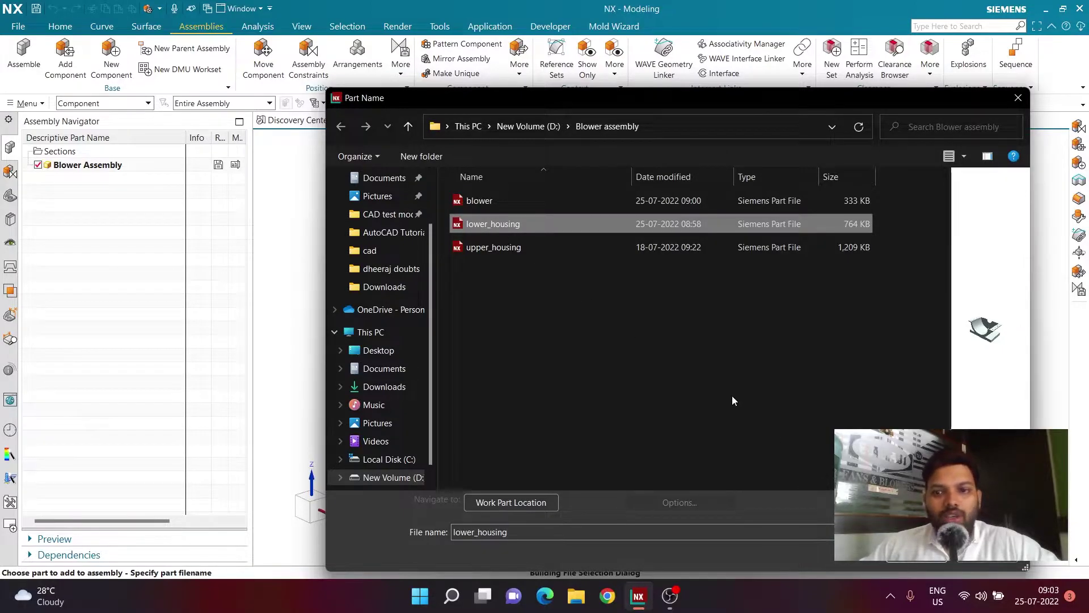
pyautogui.click(898, 560)
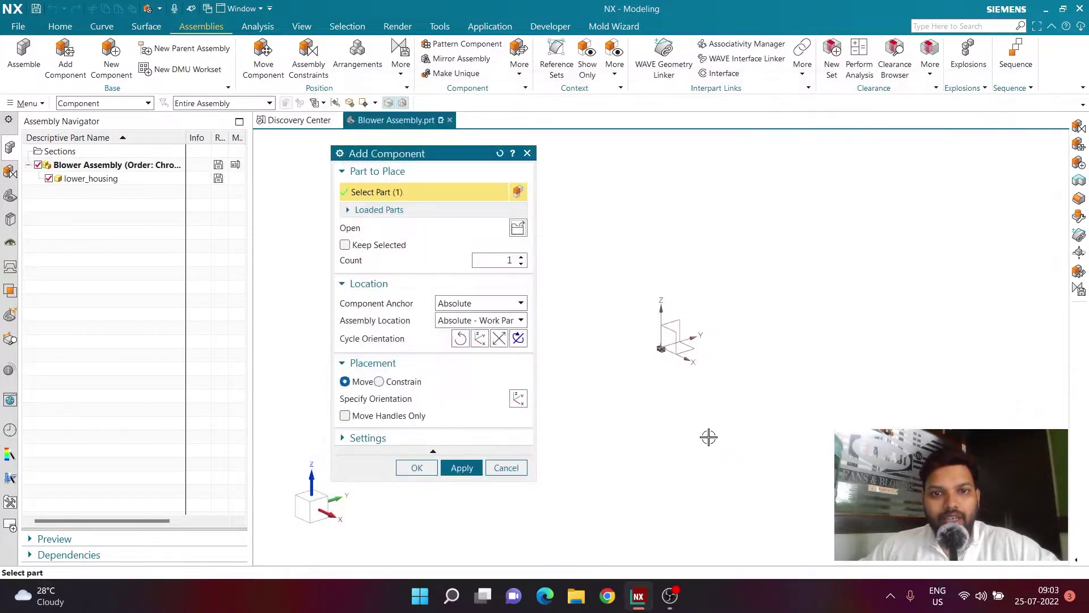
# - Examine the lower_housing preview and its position relative to the assembly's datum coordinate system
pyautogui.scroll(3, 640, 369)
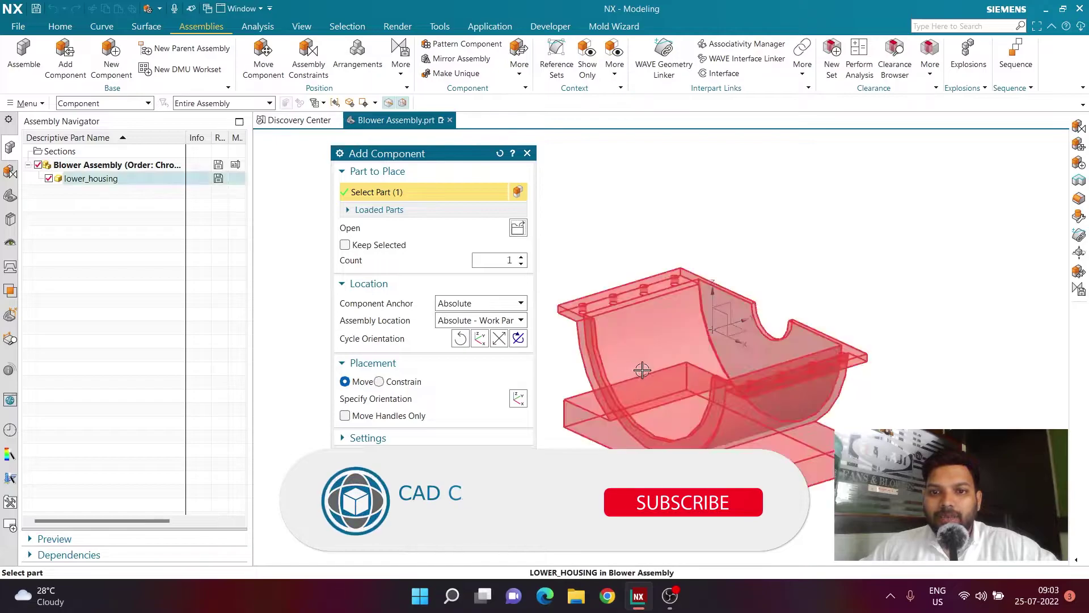
pyautogui.scroll(-3, 640, 369)
pyautogui.scroll(2, 653, 352)
pyautogui.scroll(-5, 714, 405)
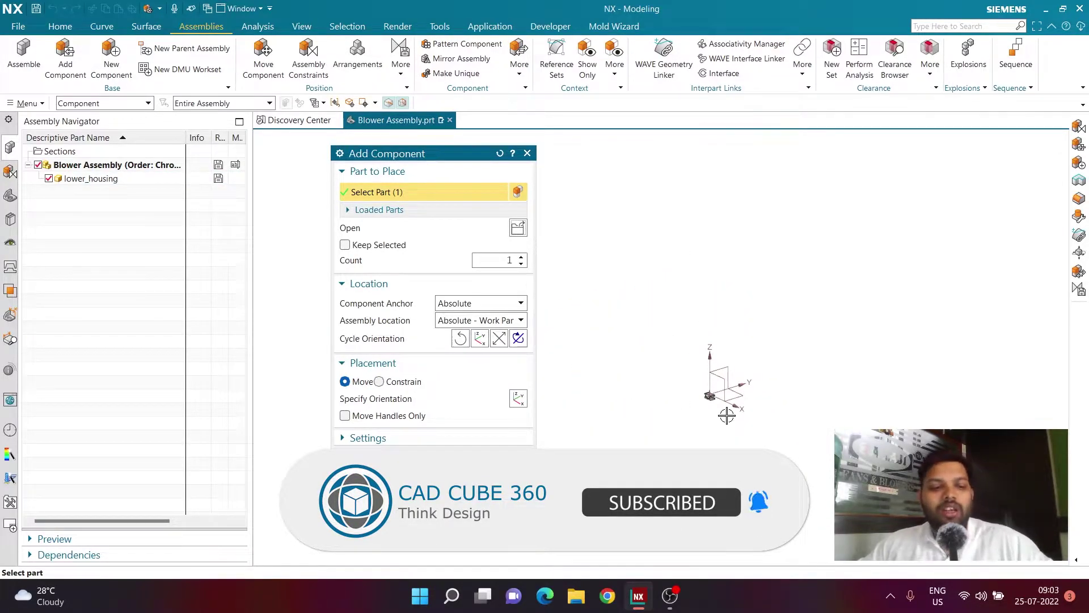
pyautogui.scroll(6, 723, 415)
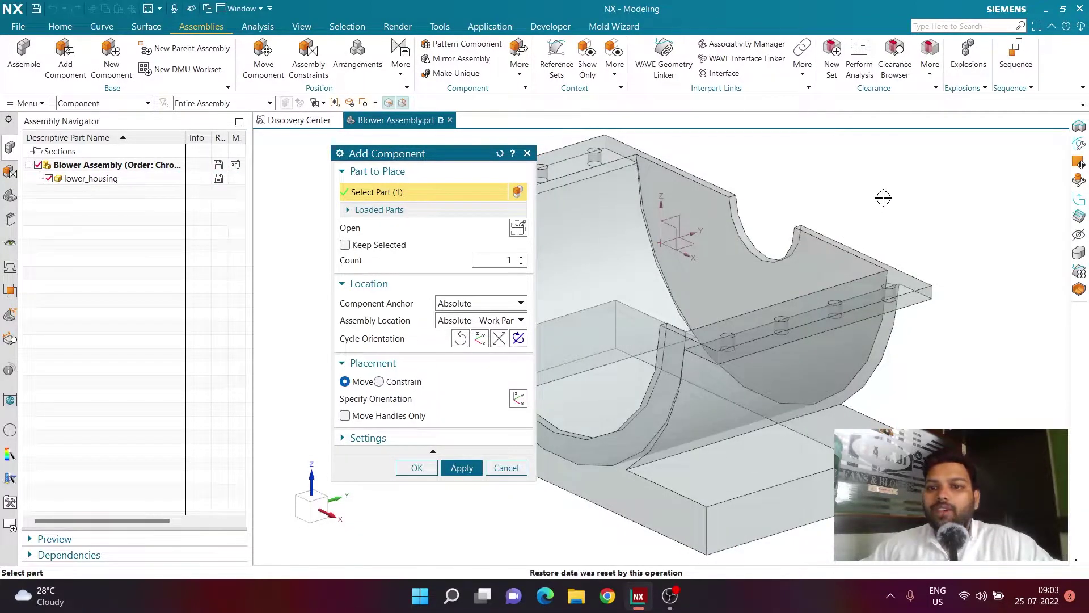
pyautogui.moveTo(434, 157); pyautogui.dragTo(356, 142)
pyautogui.scroll(-3, 768, 229)
pyautogui.scroll(3, 685, 224)
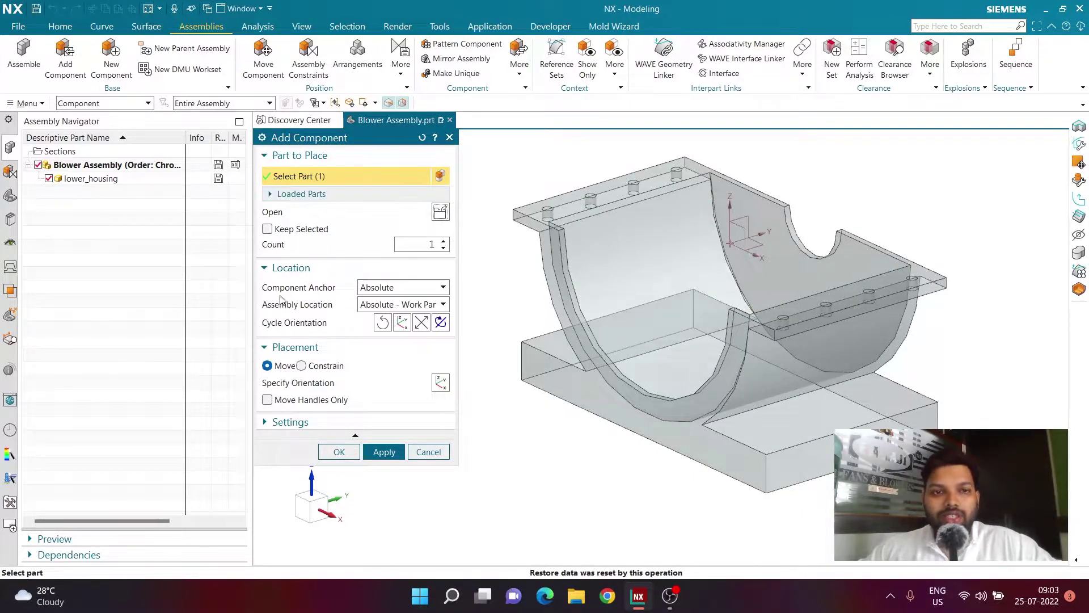
# - Place lower_housing with an Absolute component anchor at the Absolute - Work Part location and create a Fix constraint for it
pyautogui.click(375, 288)
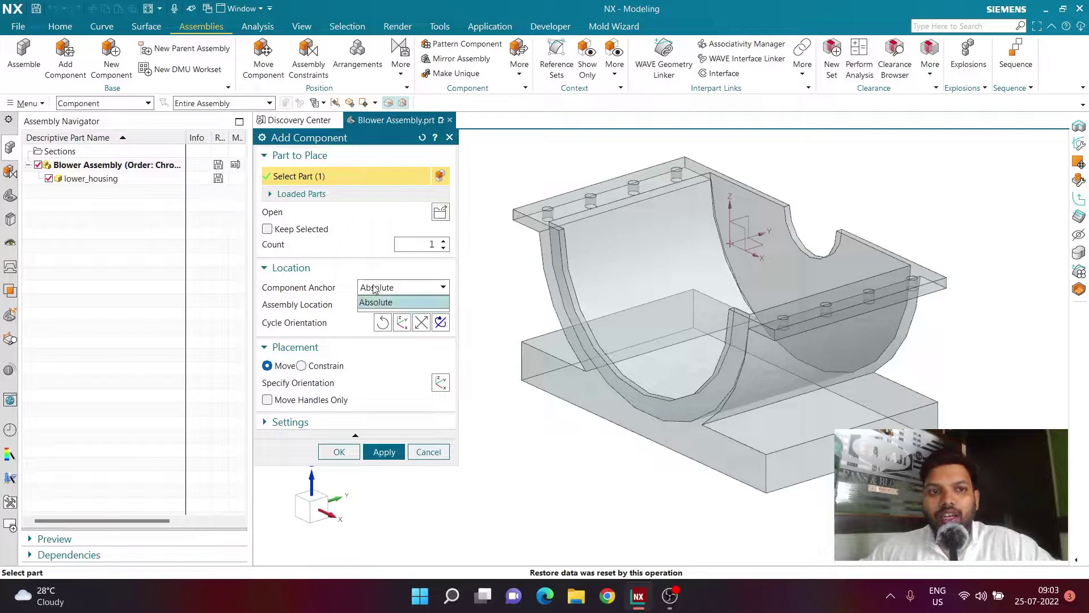
pyautogui.click(370, 302)
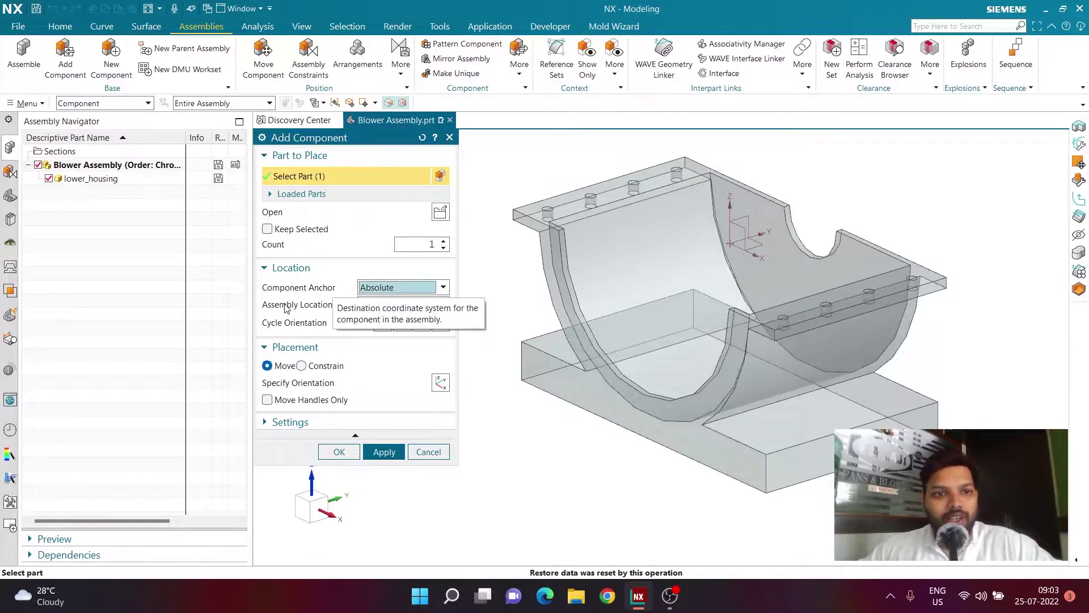
pyautogui.click(388, 305)
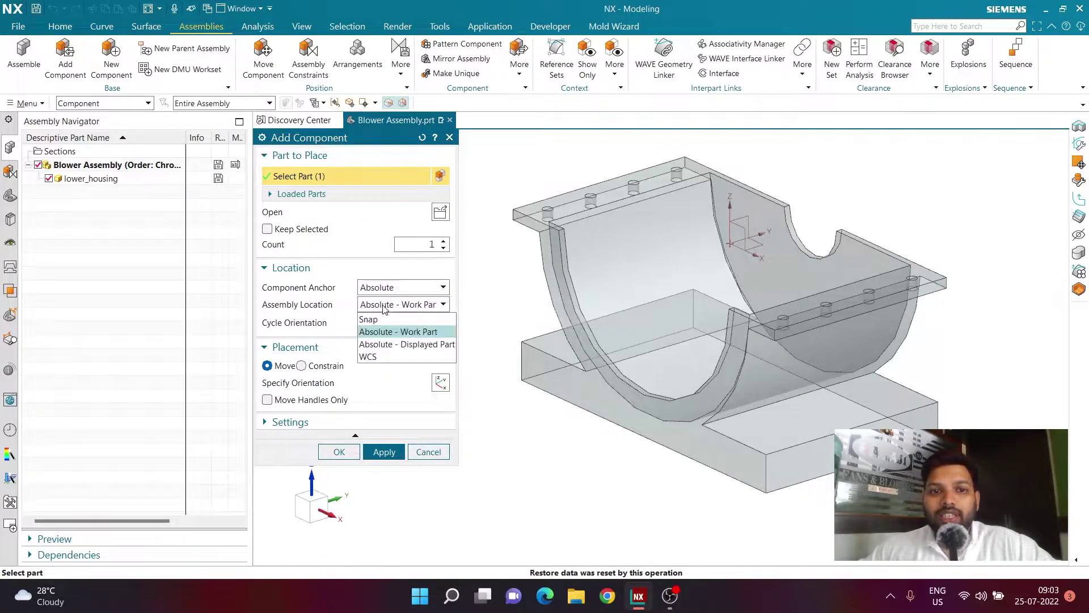
pyautogui.click(375, 334)
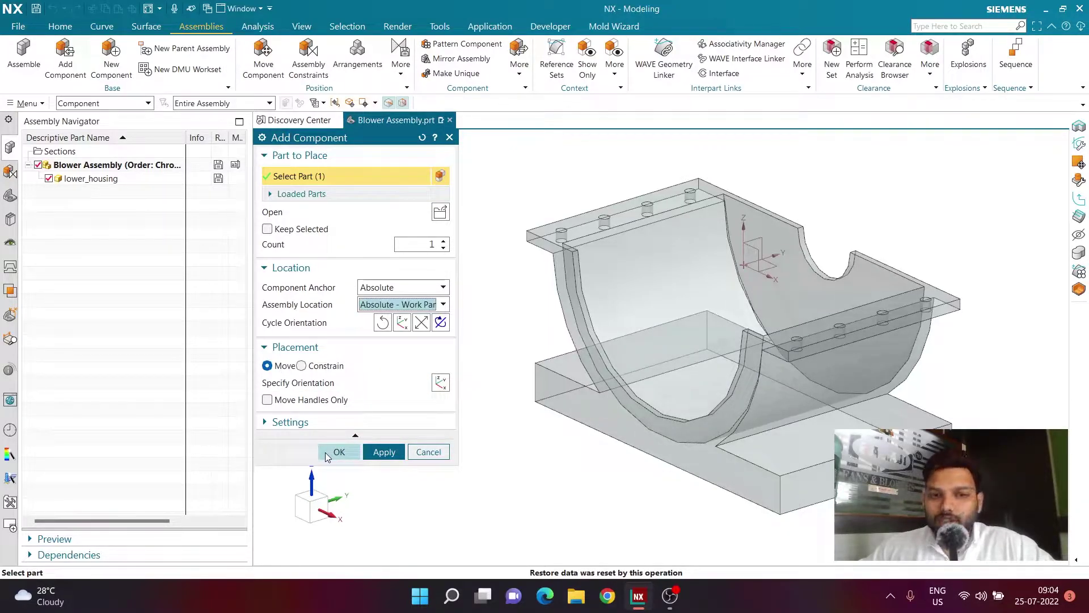
pyautogui.click(339, 452)
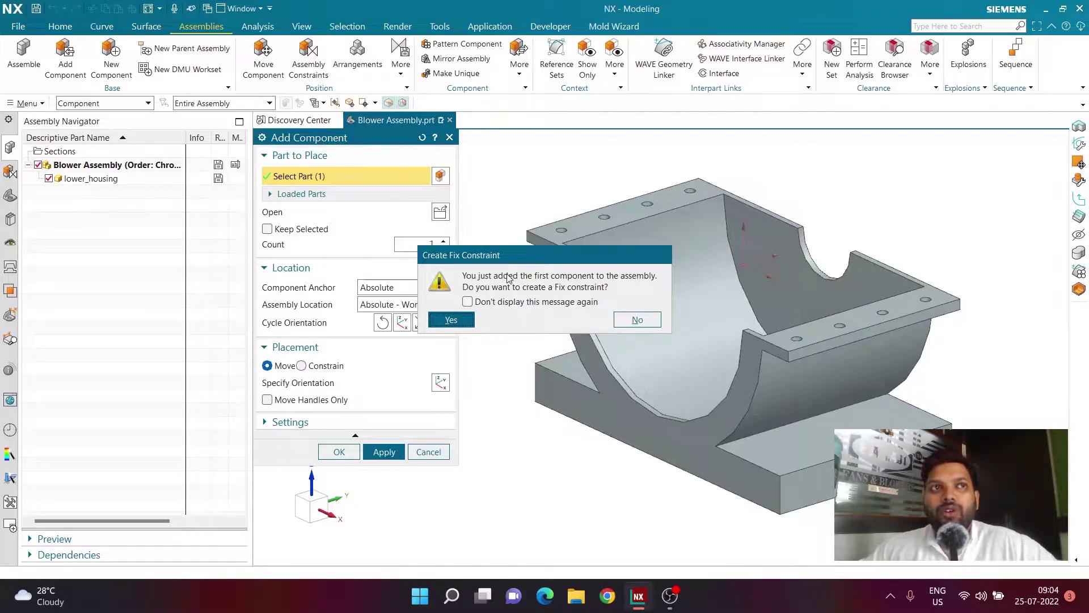
pyautogui.click(451, 319)
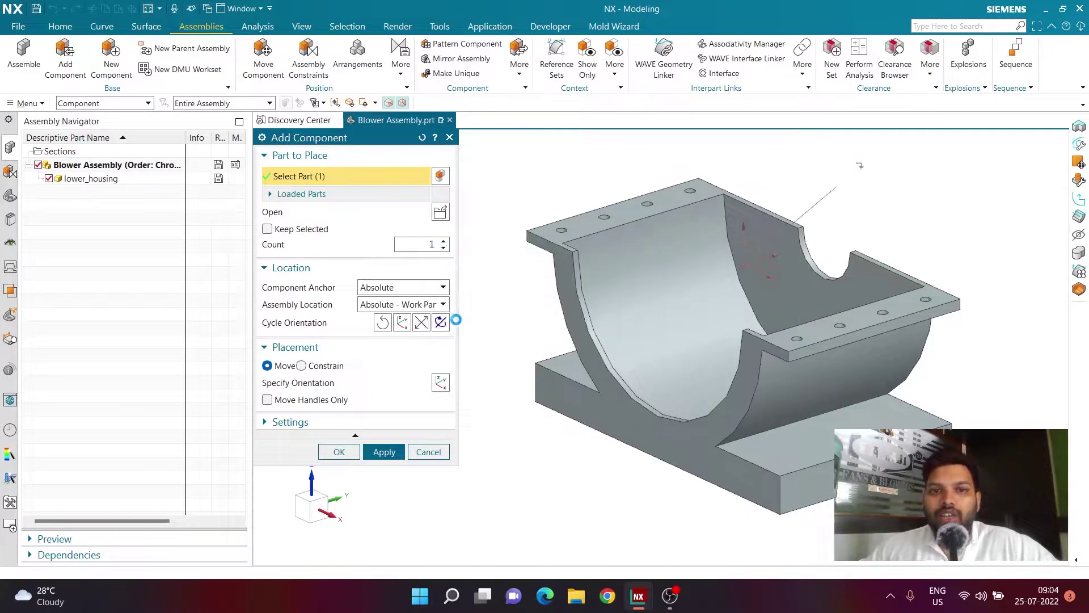
pyautogui.scroll(-2, 491, 279)
pyautogui.scroll(2, 577, 303)
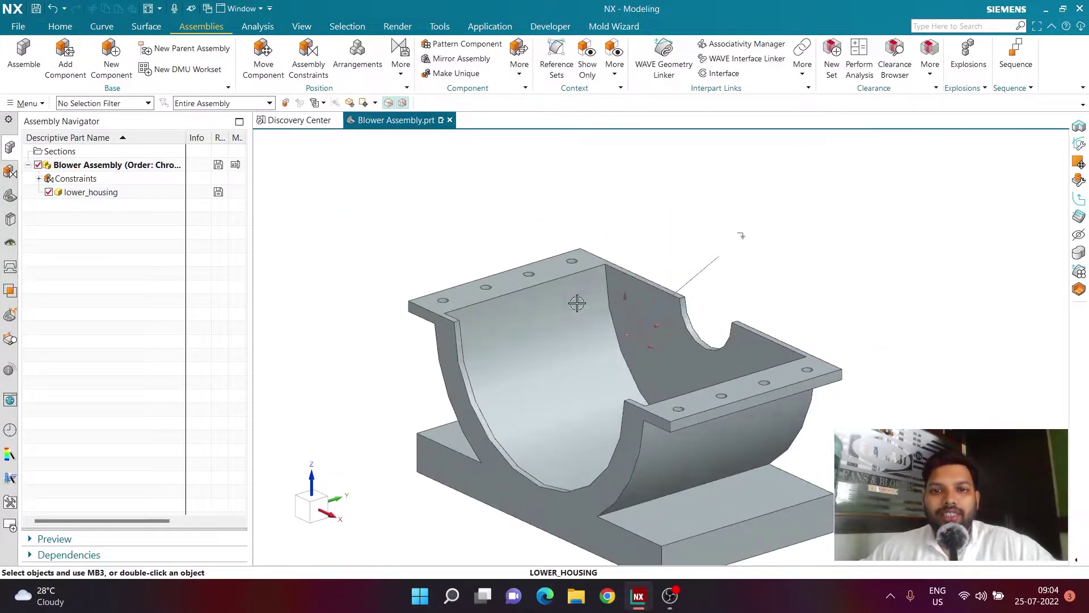
pyautogui.scroll(2, 577, 304)
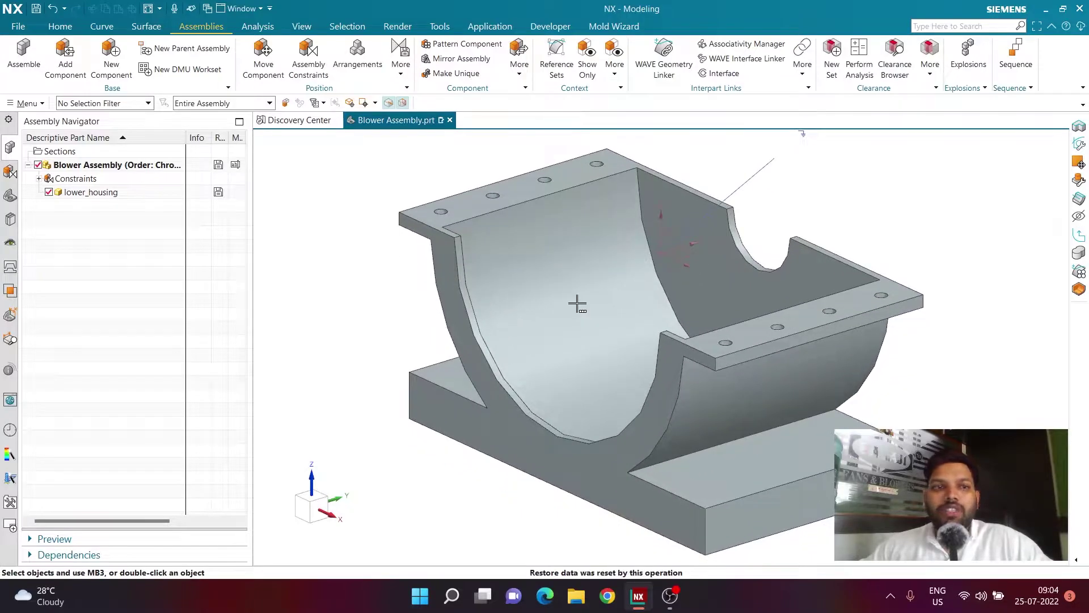
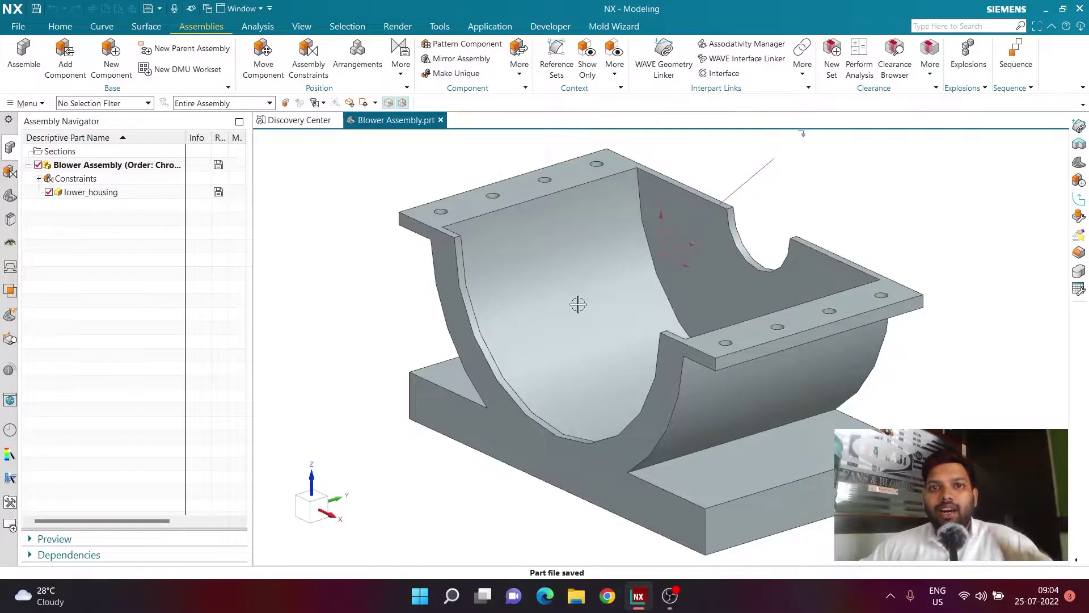
# - Choose blower from the Blower assembly folder as the next component to add to the assembly
pyautogui.scroll(-3, 578, 306)
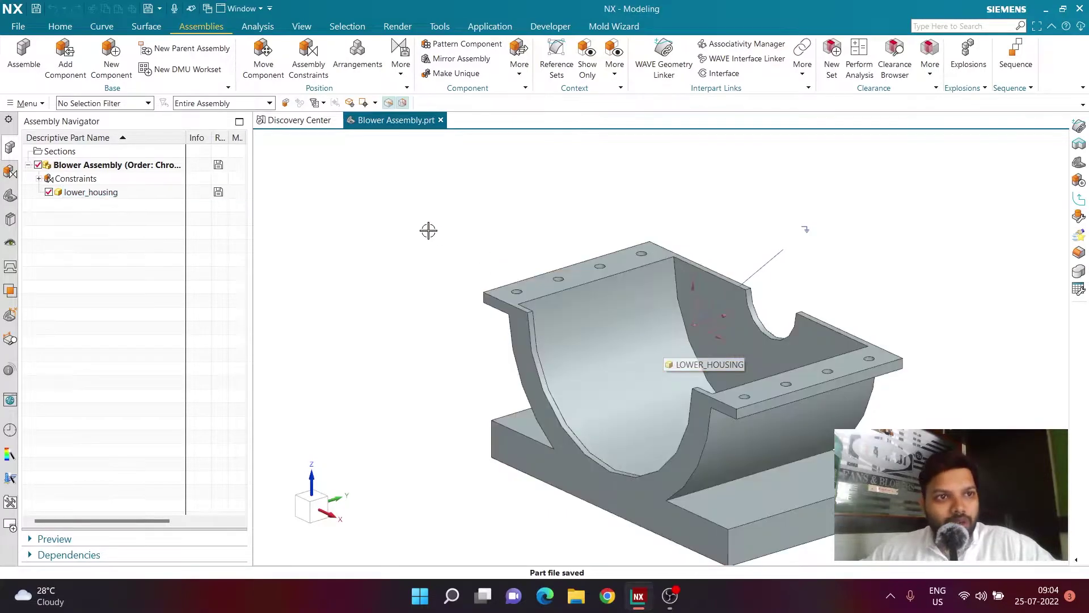
pyautogui.click(66, 73)
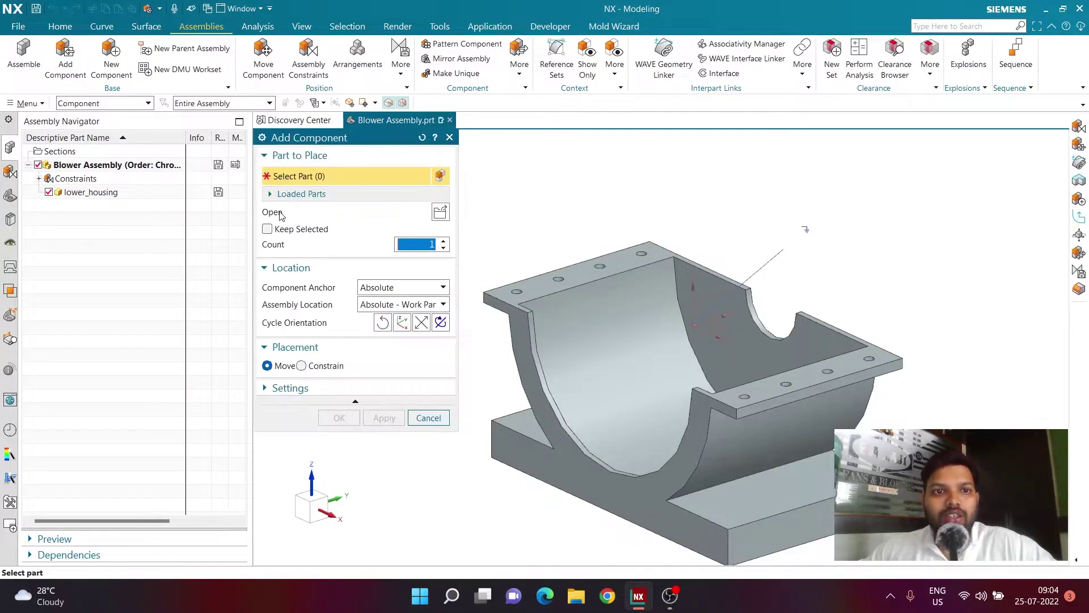
pyautogui.click(441, 214)
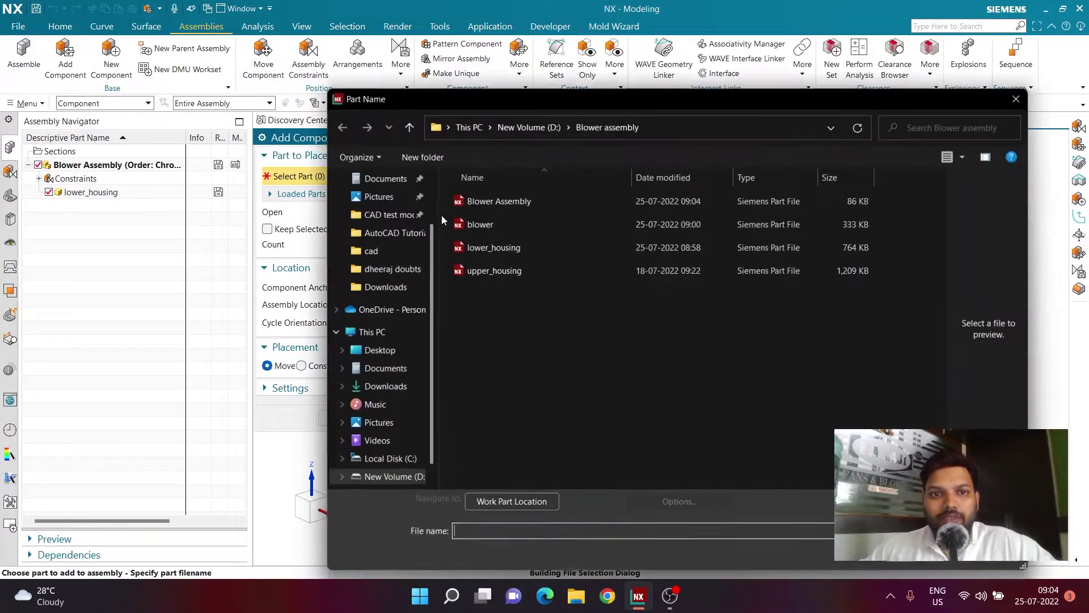
pyautogui.click(483, 228)
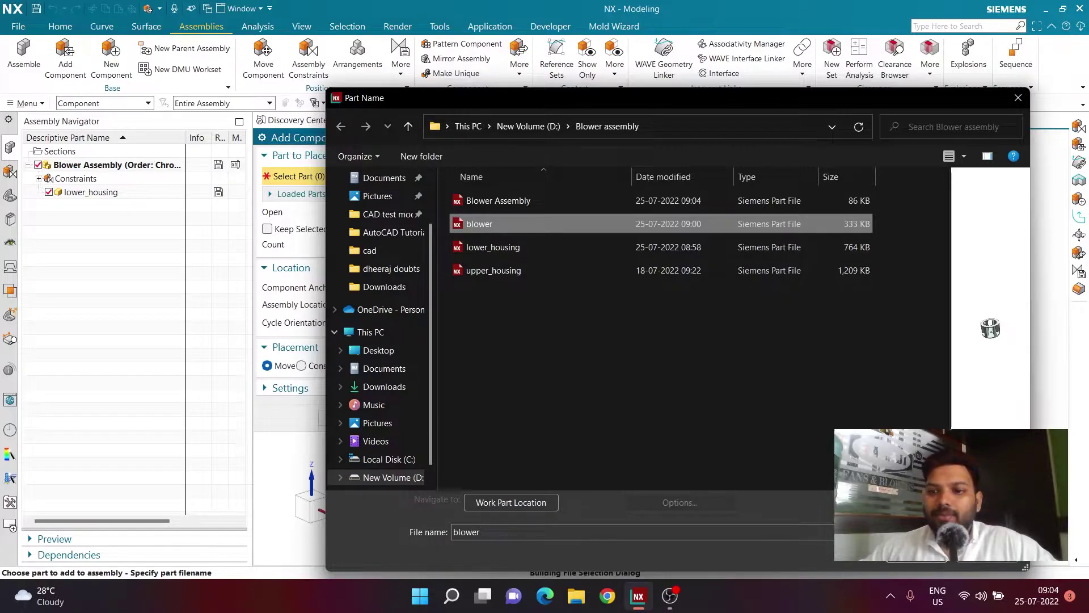
pyautogui.click(910, 560)
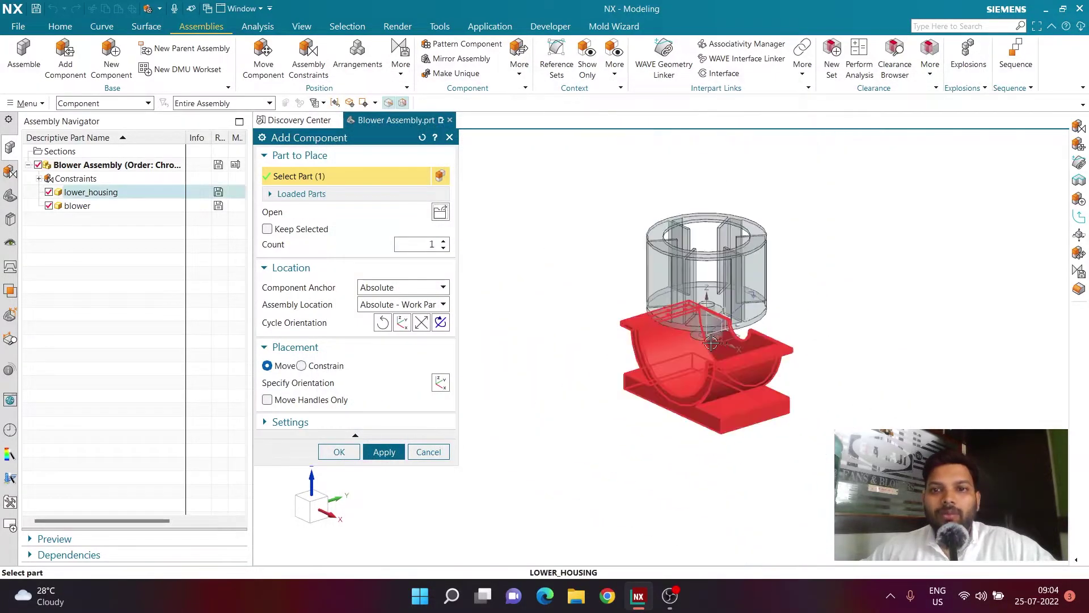
pyautogui.scroll(2, 679, 237)
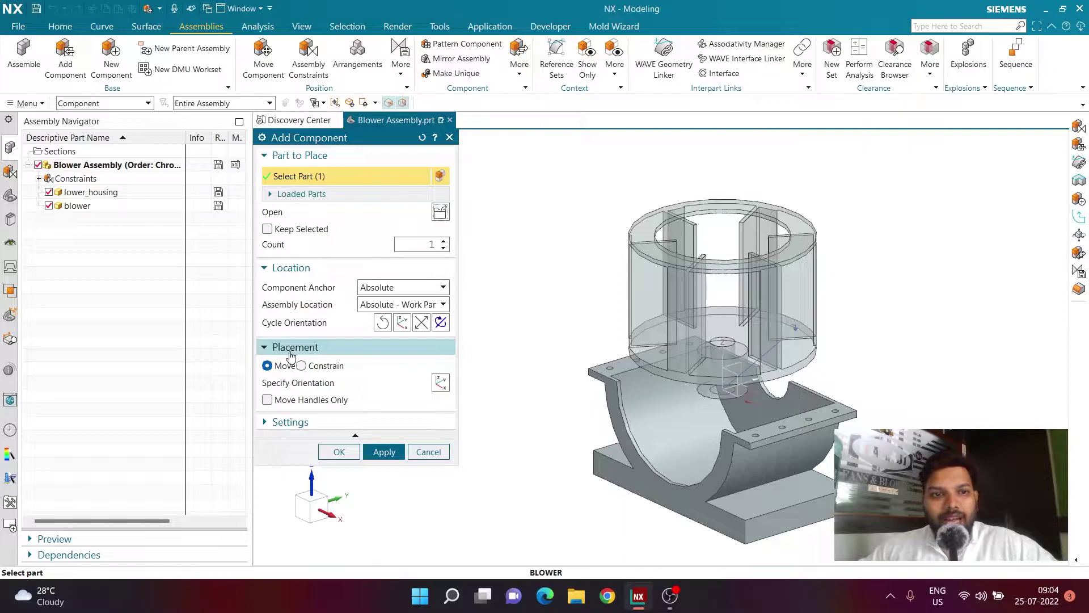
# - Move the blower clear of the lower housing, to about Y 17.6 mm and Z 4.5 mm, and place it there
pyautogui.click(318, 387)
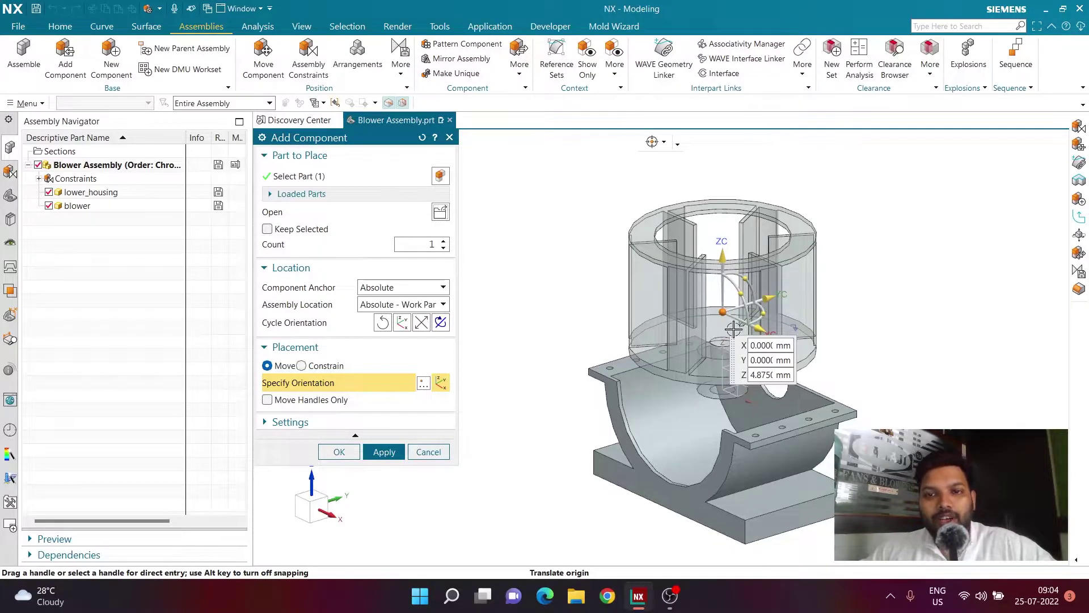
pyautogui.moveTo(720, 312); pyautogui.dragTo(957, 246)
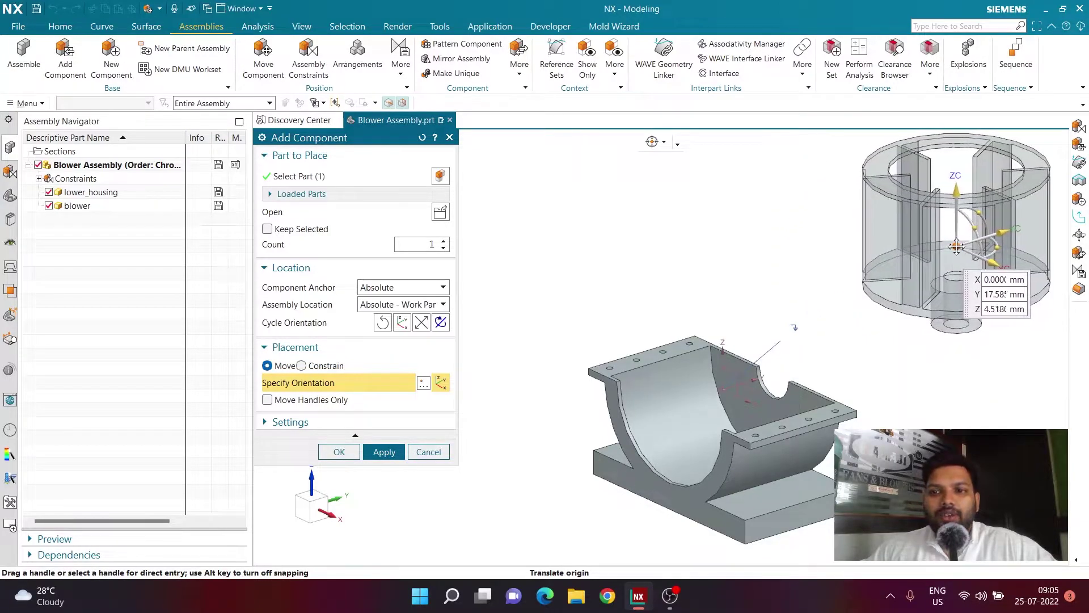
pyautogui.click(339, 451)
pyautogui.moveTo(481, 384); pyautogui.dragTo(776, 290, button='middle')
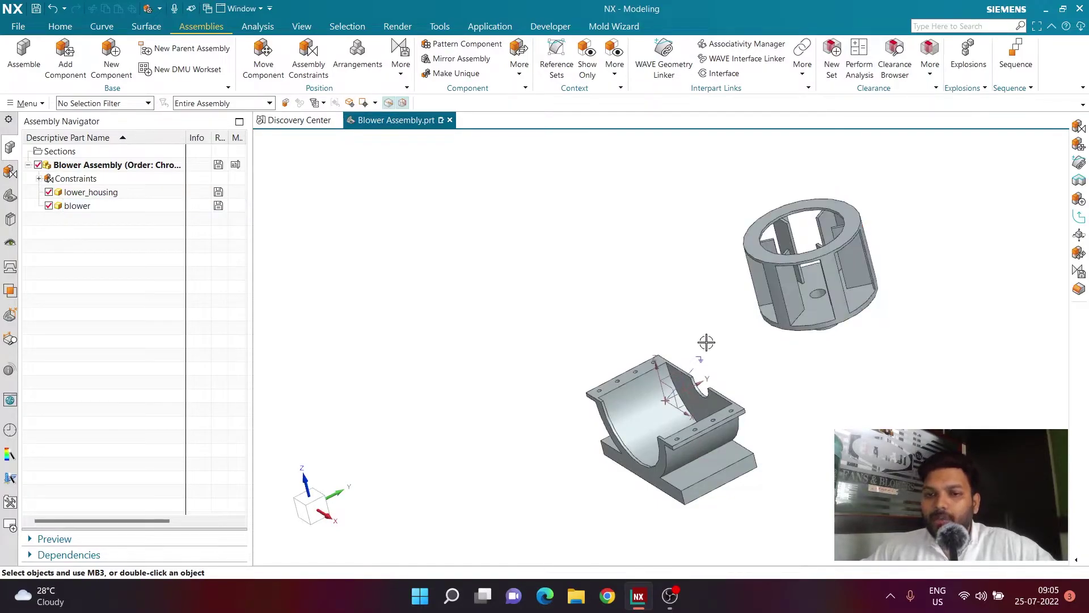
pyautogui.moveTo(720, 360); pyautogui.dragTo(664, 322, button='middle')
pyautogui.scroll(5, 810, 321)
pyautogui.scroll(-5, 771, 340)
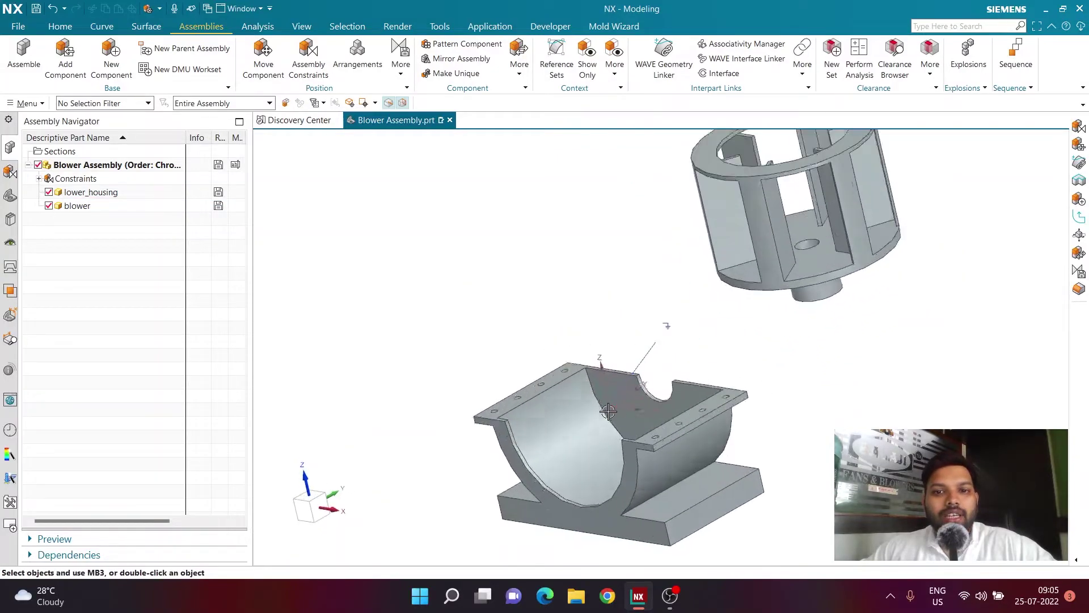
pyautogui.scroll(-2, 615, 448)
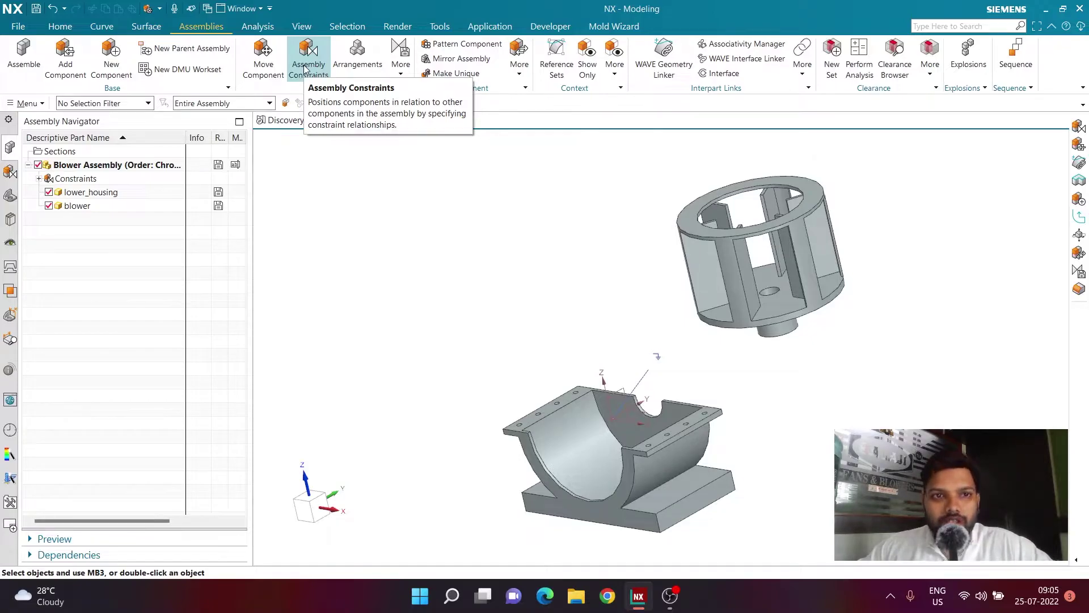
# - Align the blower's centerline with the lower housing's centerline using a Touch/Align assembly constraint with Infer Center/Axis orientation
pyautogui.click(305, 69)
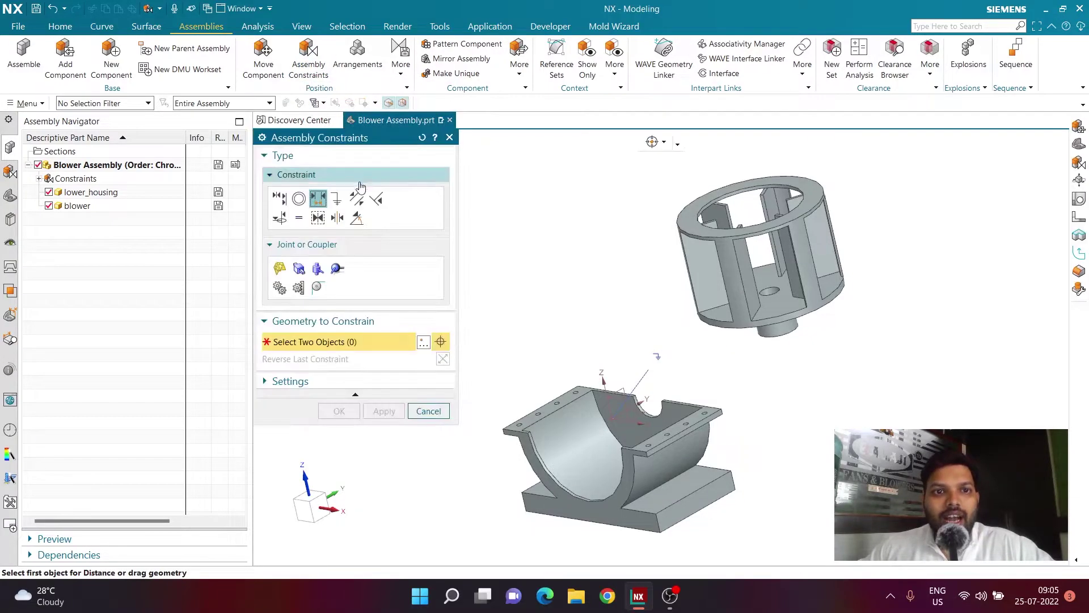
pyautogui.click(280, 199)
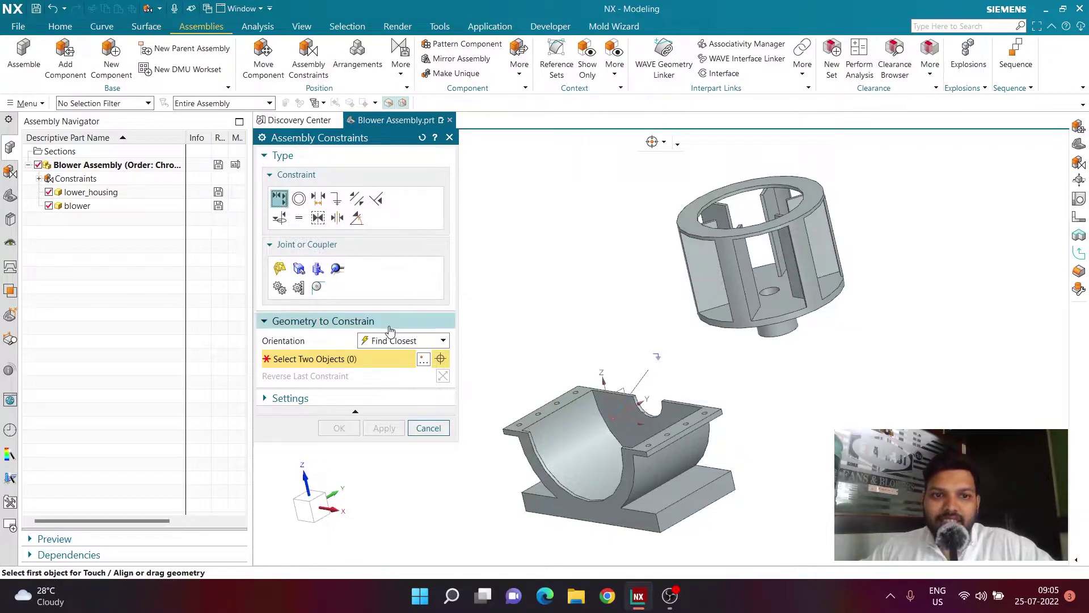
pyautogui.click(442, 340)
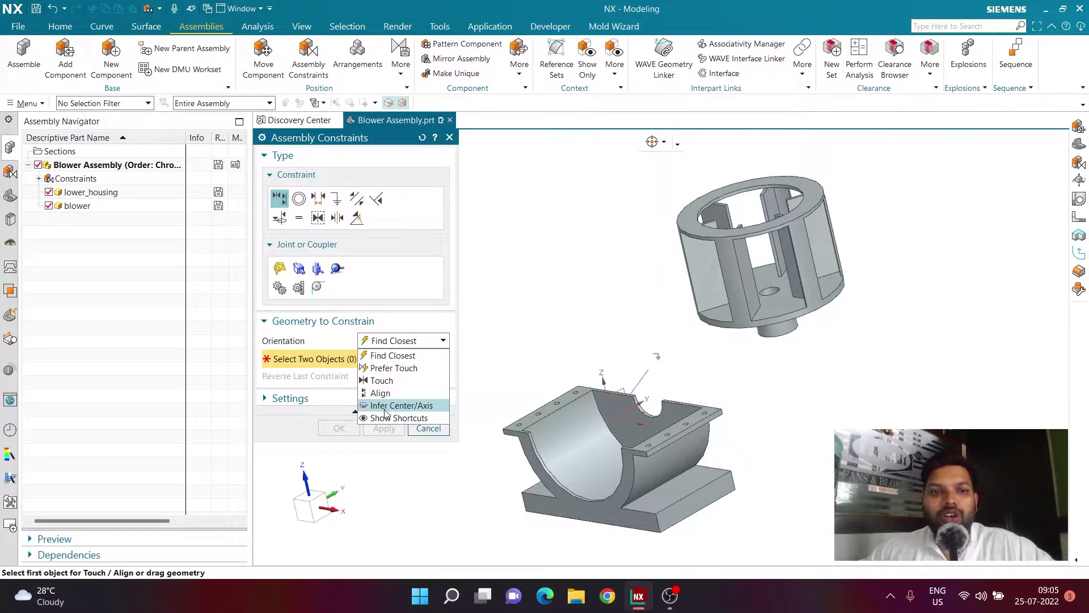
pyautogui.click(426, 407)
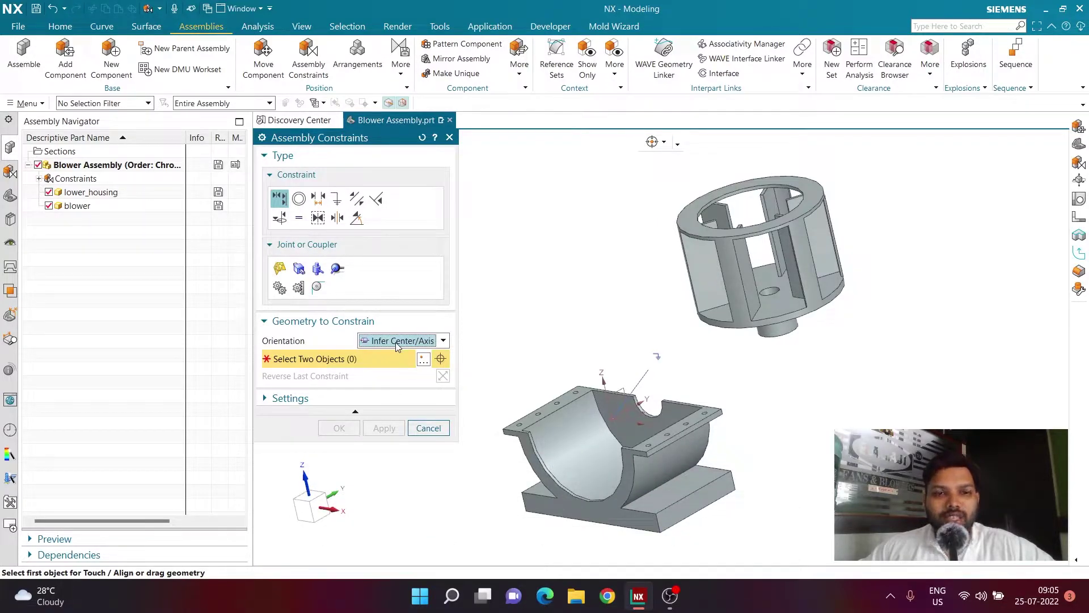
pyautogui.scroll(-3, 720, 386)
pyautogui.scroll(2, 794, 309)
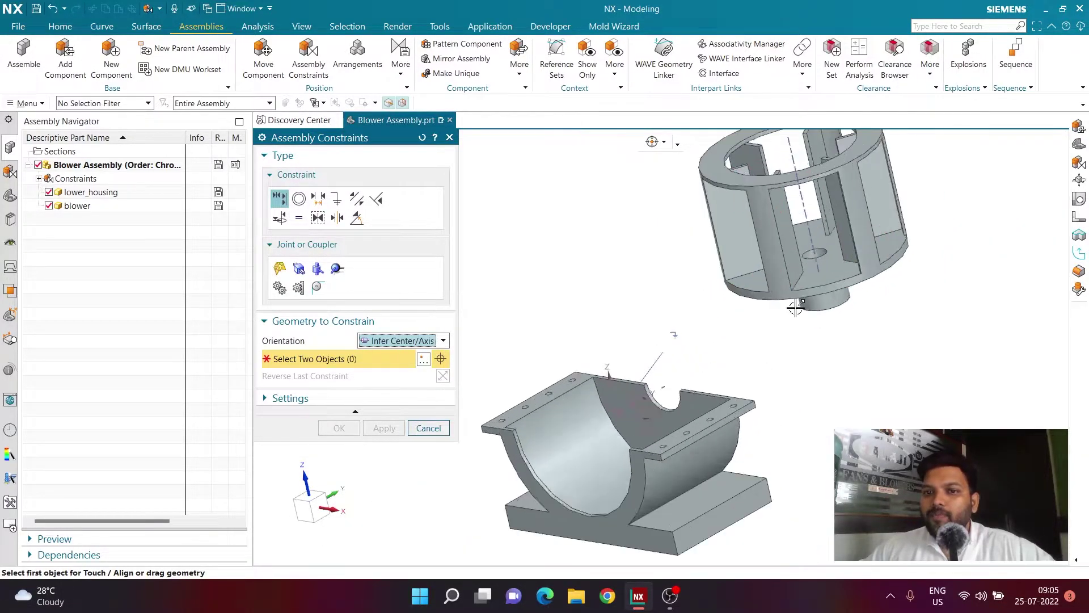
pyautogui.scroll(-2, 838, 276)
pyautogui.scroll(2, 838, 272)
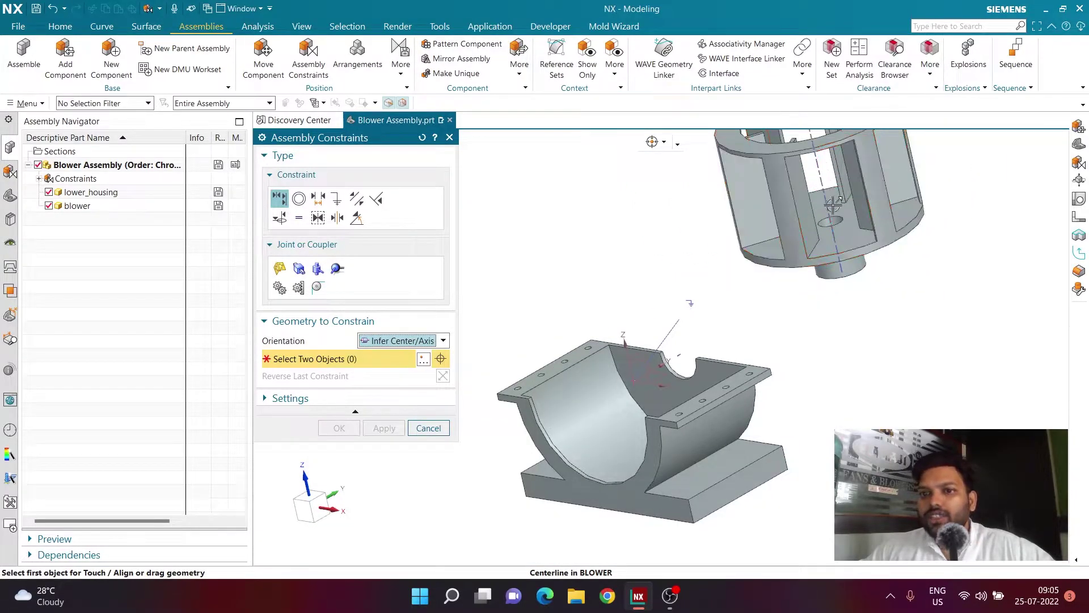
pyautogui.click(819, 177)
pyautogui.scroll(-1, 866, 292)
pyautogui.scroll(3, 836, 346)
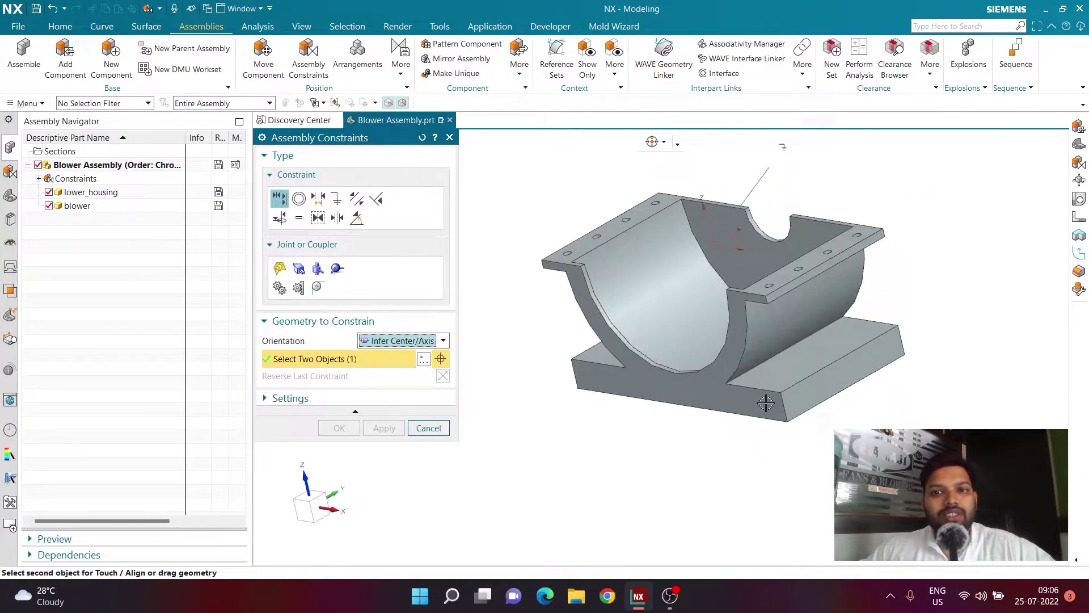
pyautogui.click(672, 271)
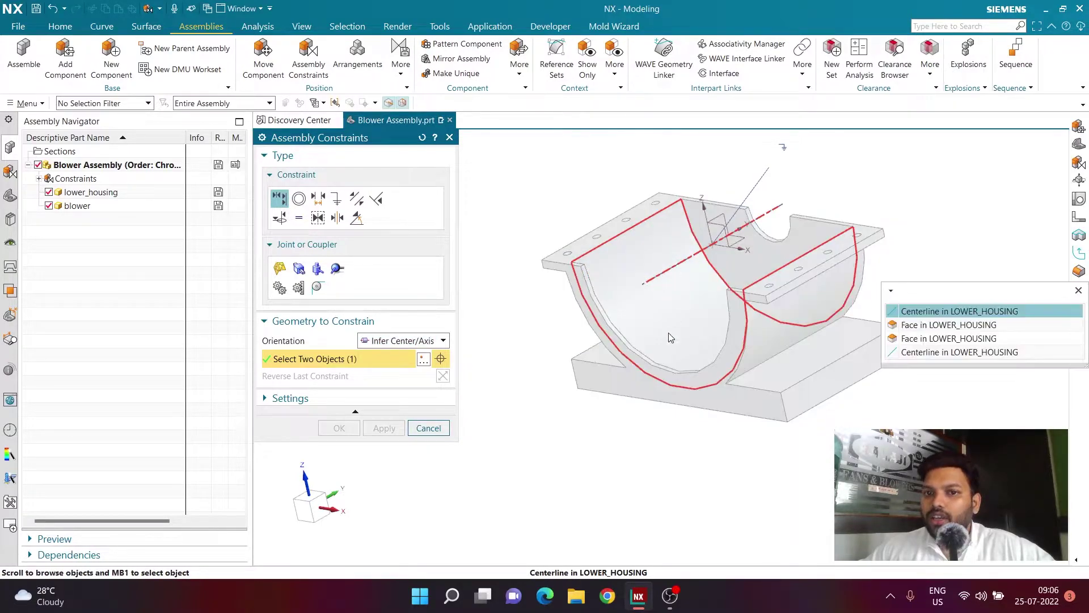
pyautogui.click(971, 311)
pyautogui.scroll(-2, 967, 311)
pyautogui.scroll(1, 820, 286)
pyautogui.scroll(-1, 817, 301)
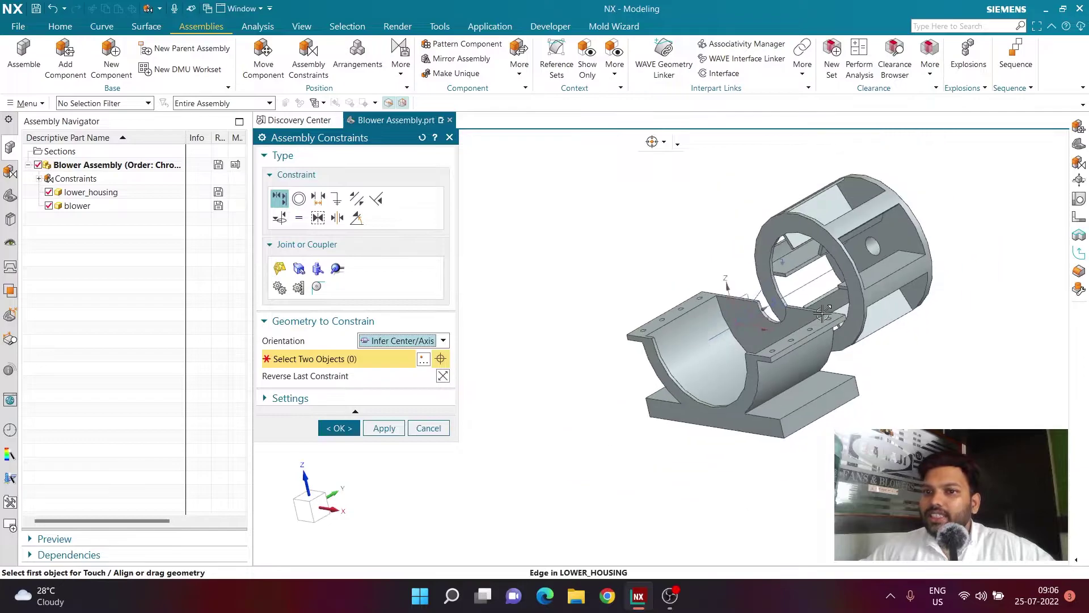
# - Reverse the blower's axis constraint back and forth to compare both facing directions
pyautogui.click(442, 376)
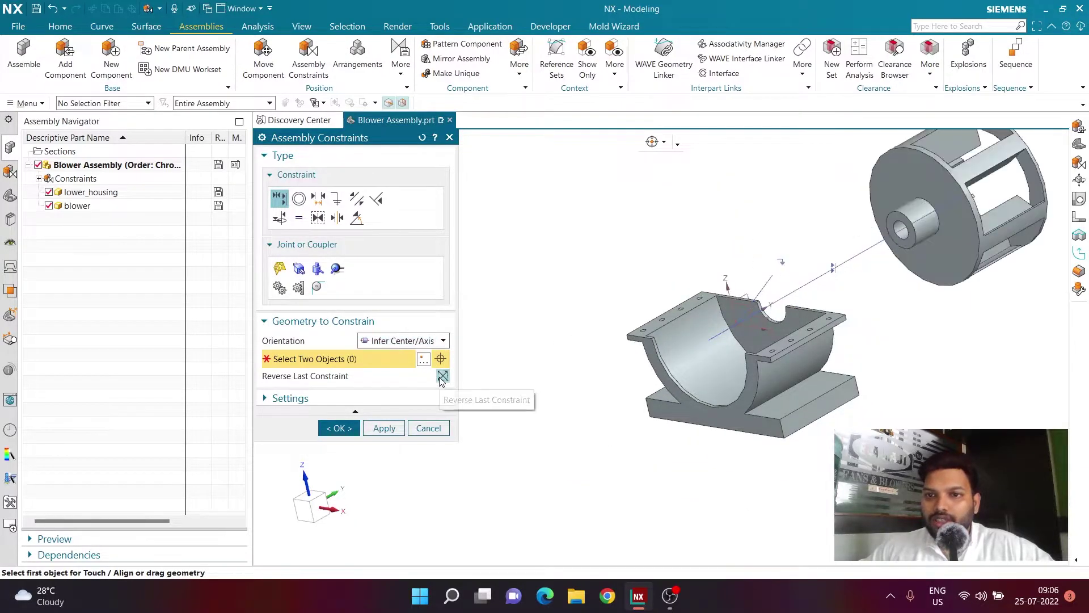
pyautogui.hotkey('ctrl', 'f')
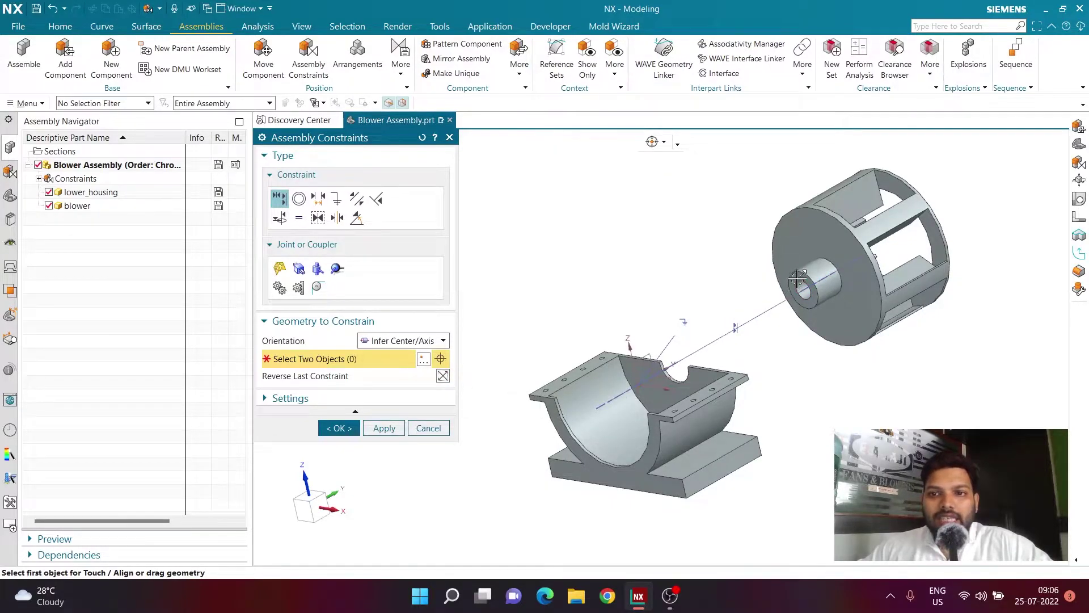
pyautogui.click(442, 377)
pyautogui.click(443, 376)
pyautogui.click(442, 376)
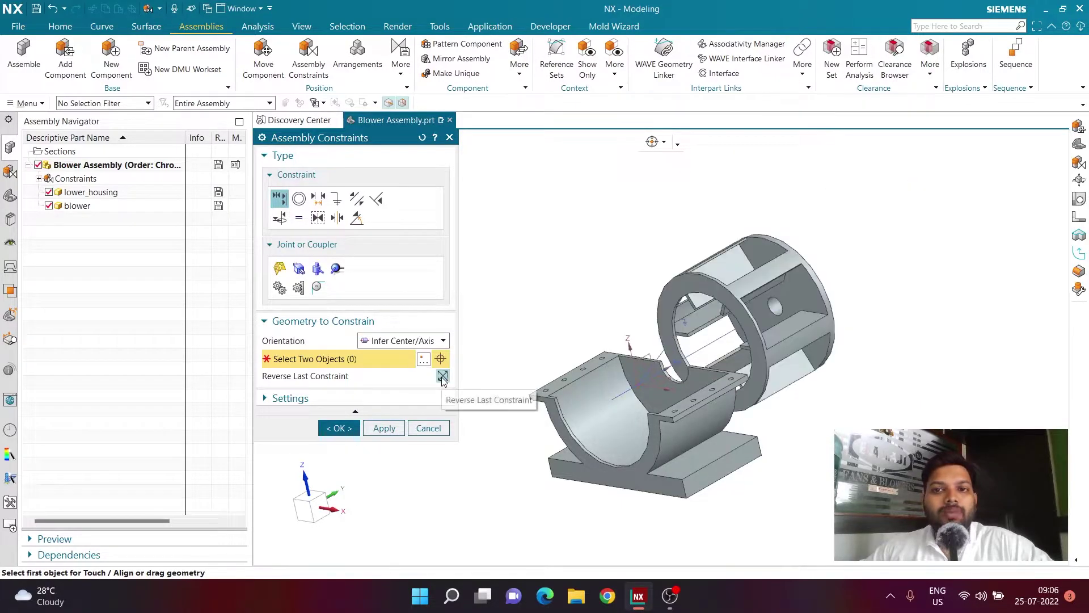
pyautogui.click(442, 377)
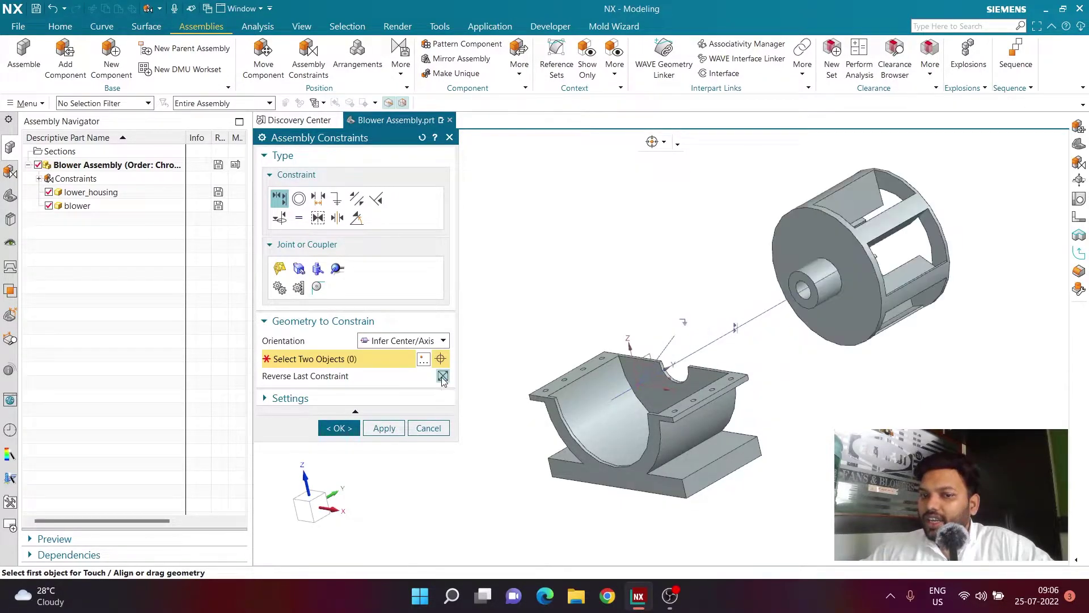
pyautogui.click(442, 377)
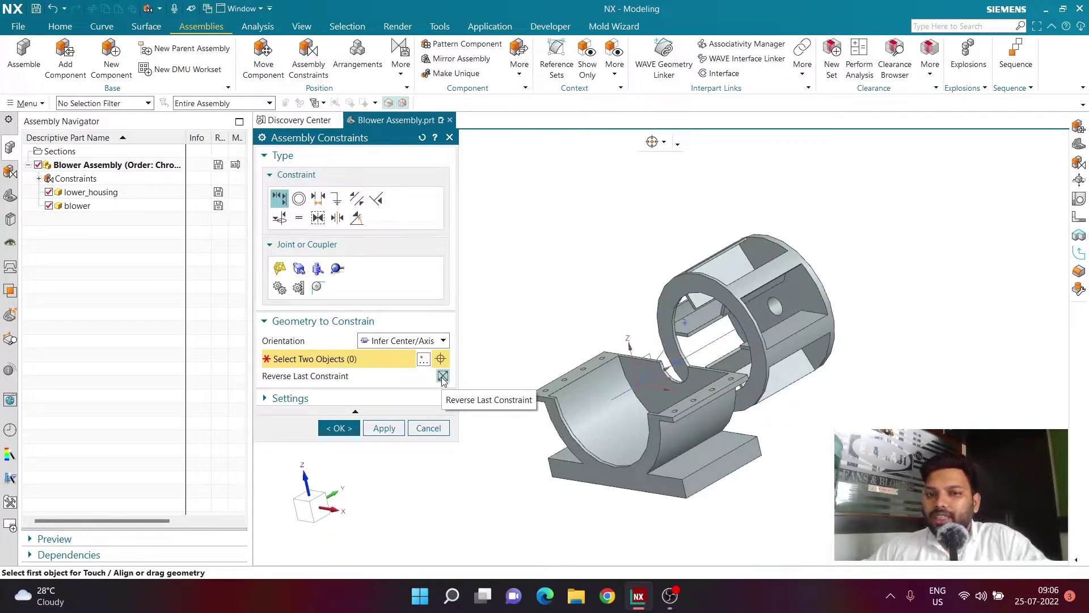
# - Slide the blower away from the lower housing along their shared centerline and accept the axis alignment constraint
pyautogui.moveTo(802, 343); pyautogui.dragTo(834, 335)
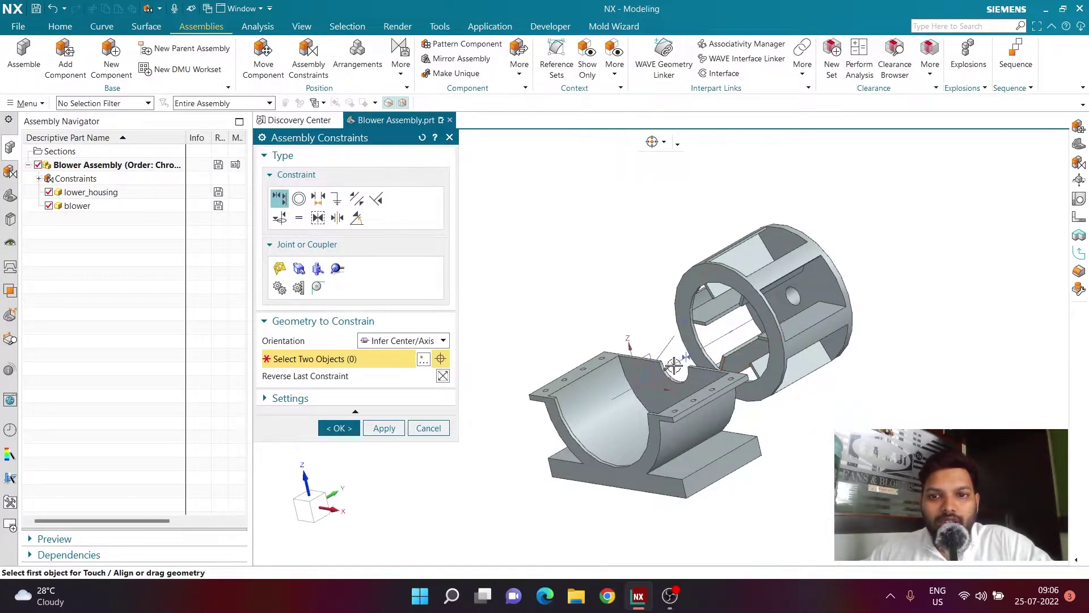
pyautogui.click(441, 378)
pyautogui.click(442, 382)
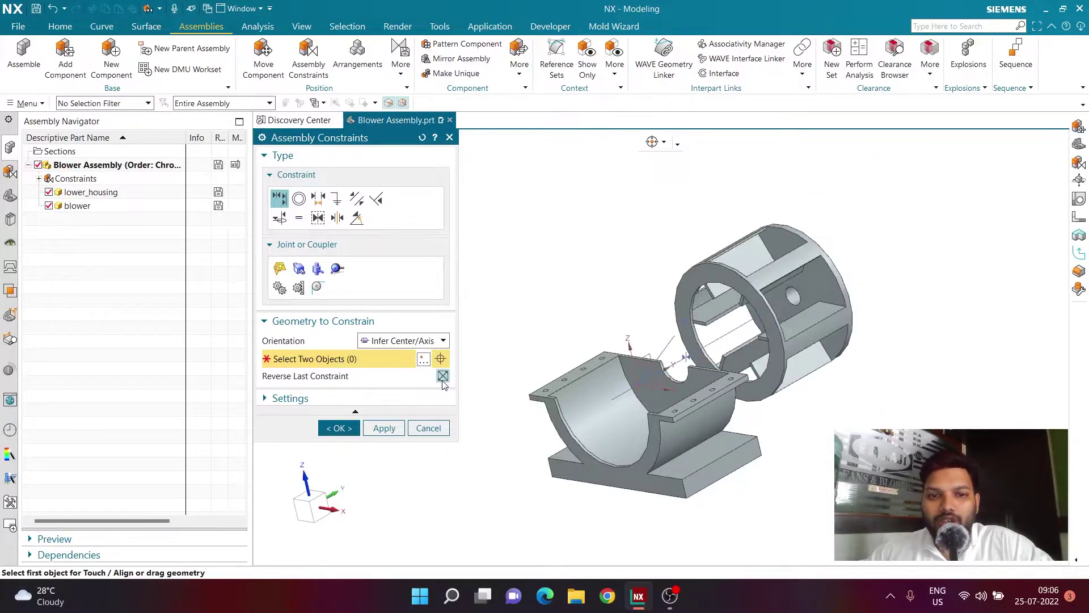
pyautogui.moveTo(585, 293); pyautogui.dragTo(578, 324, button='middle')
pyautogui.moveTo(717, 395); pyautogui.dragTo(702, 414)
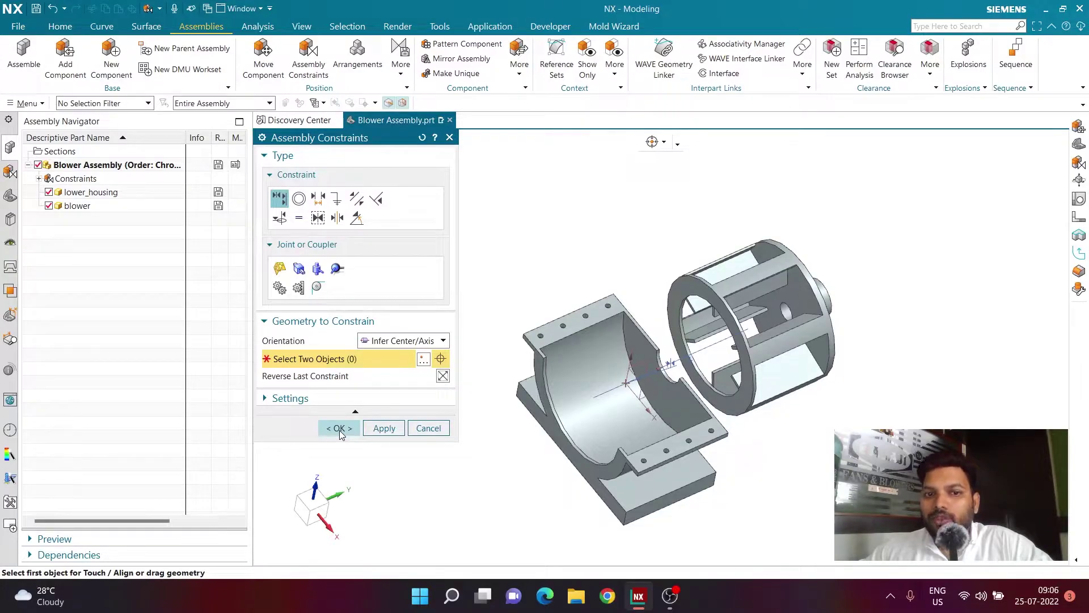
pyautogui.click(339, 429)
# - Measure the minimum distance between the lower housing's two inner end faces using the Object option
pyautogui.moveTo(538, 292); pyautogui.dragTo(652, 322, button='middle')
pyautogui.scroll(2, 610, 320)
pyautogui.scroll(2, 653, 322)
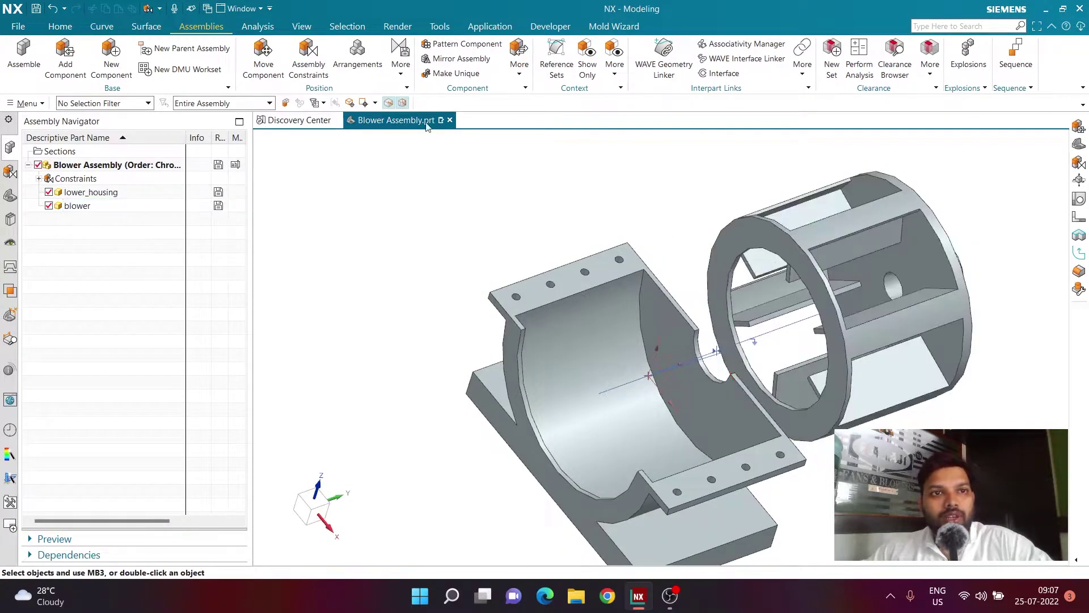
pyautogui.click(261, 27)
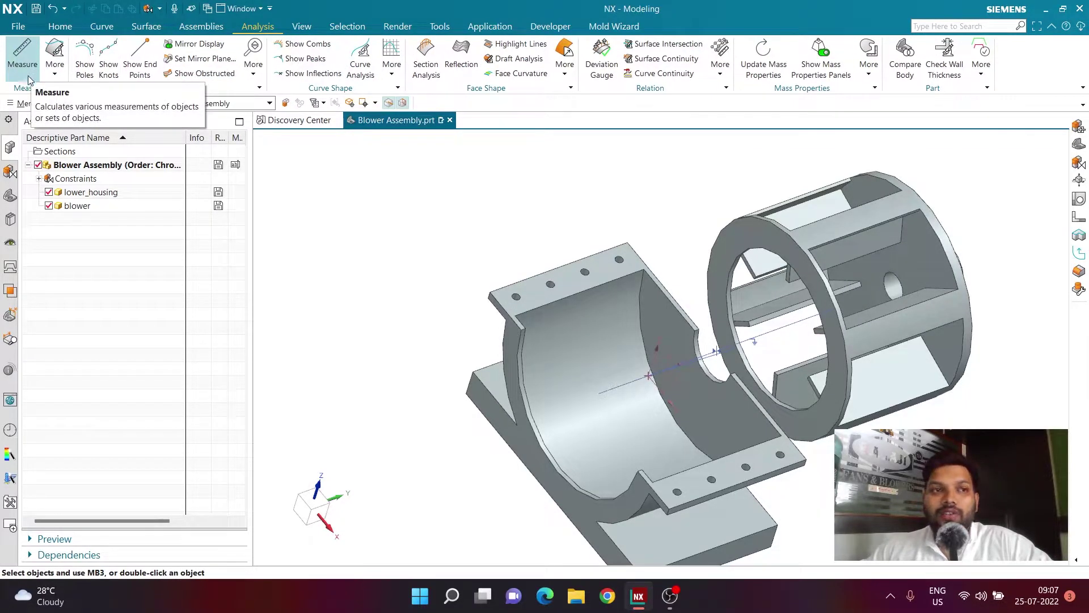
pyautogui.moveTo(452, 243); pyautogui.dragTo(404, 262, button='middle')
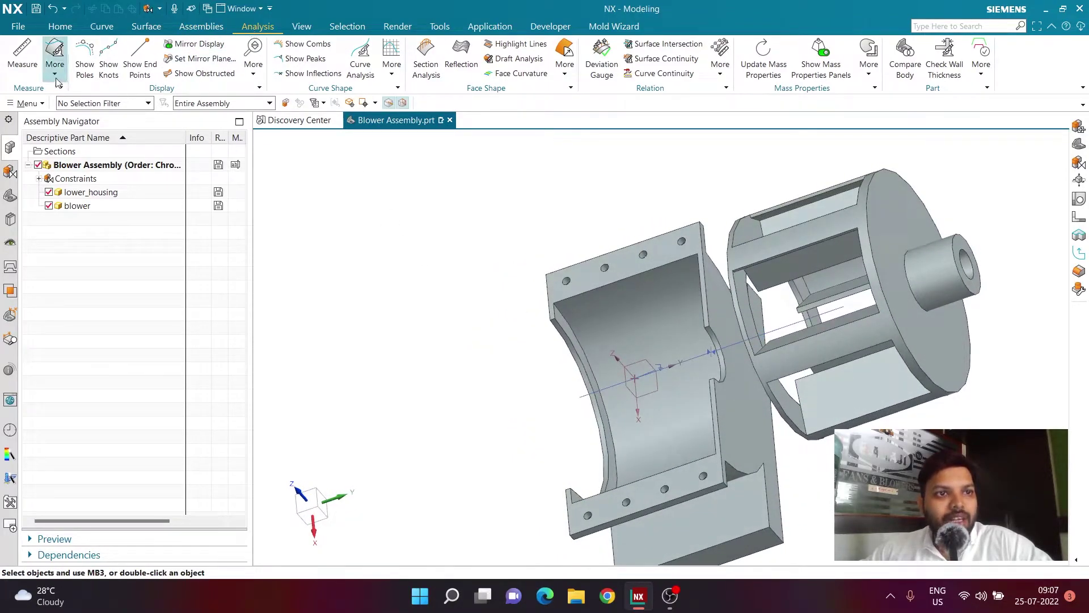
pyautogui.click(17, 68)
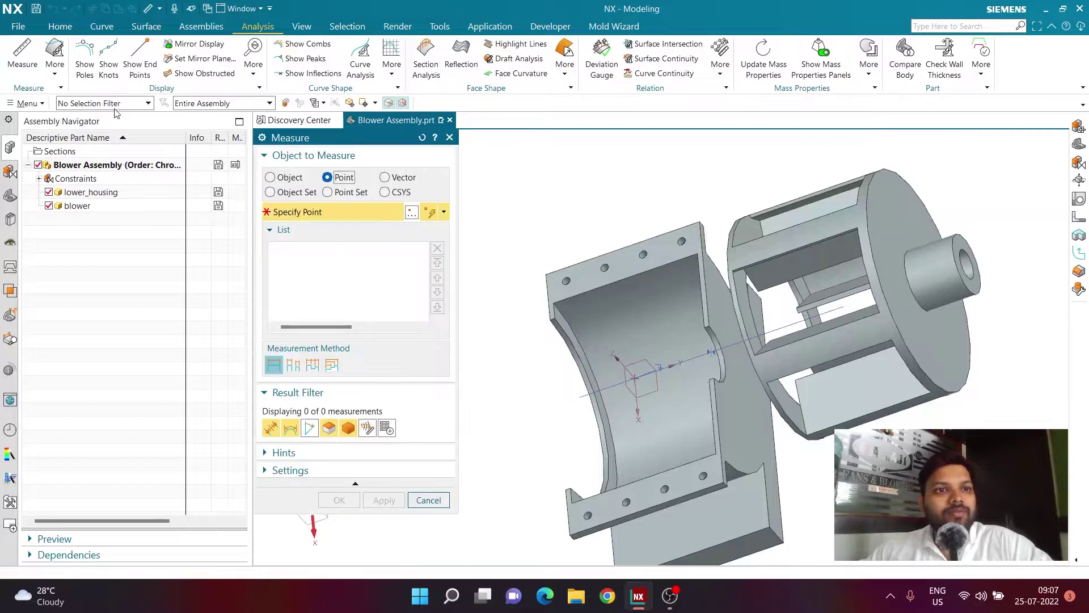
pyautogui.click(282, 180)
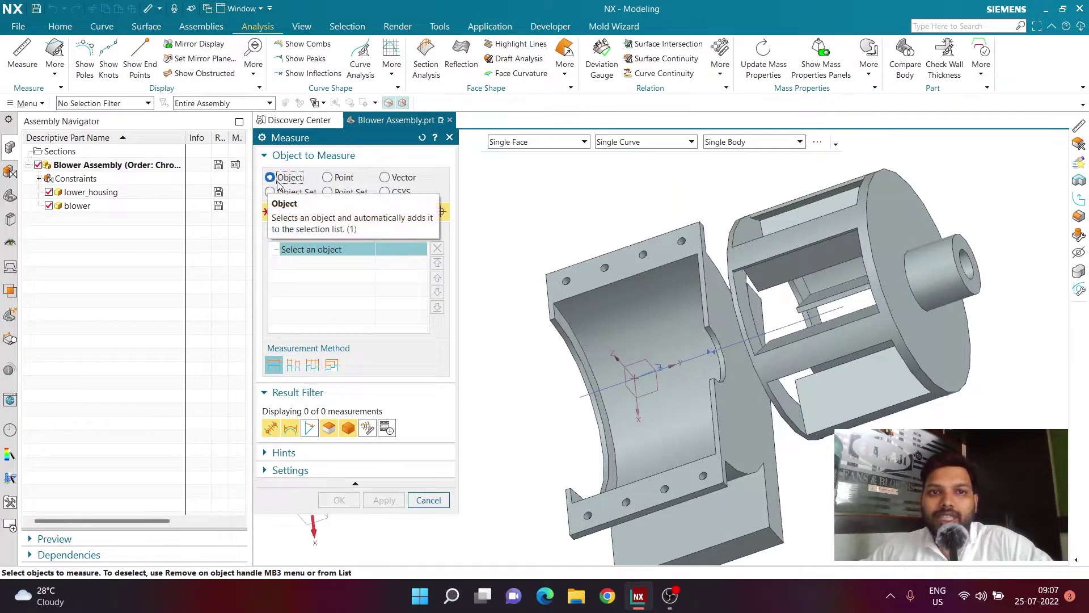
pyautogui.scroll(5, 559, 332)
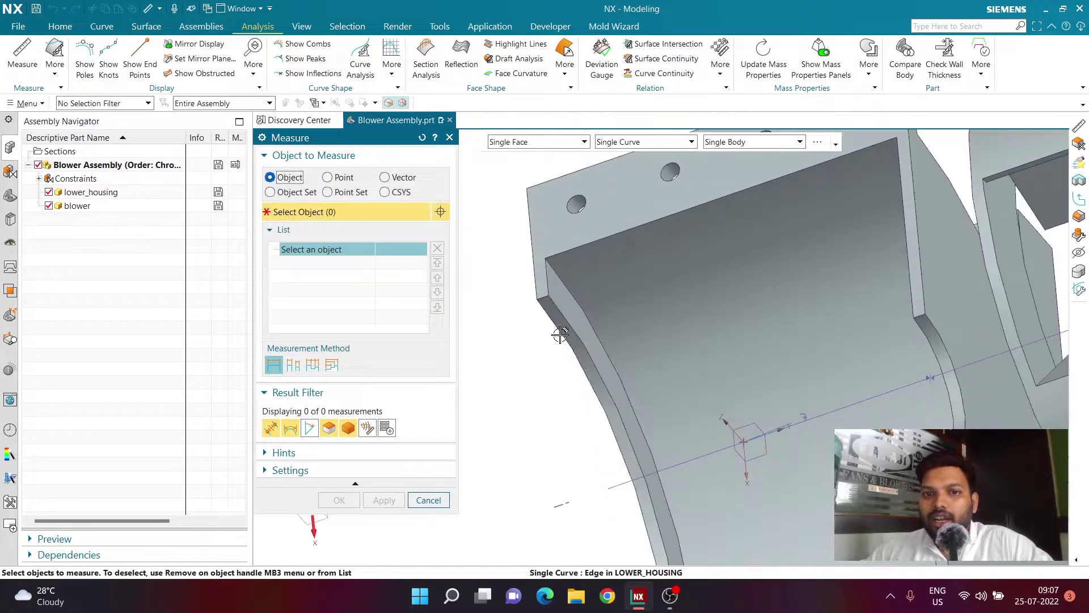
pyautogui.scroll(-3, 501, 351)
pyautogui.click(498, 353)
pyautogui.moveTo(500, 352); pyautogui.dragTo(694, 265, button='middle')
pyautogui.click(693, 265)
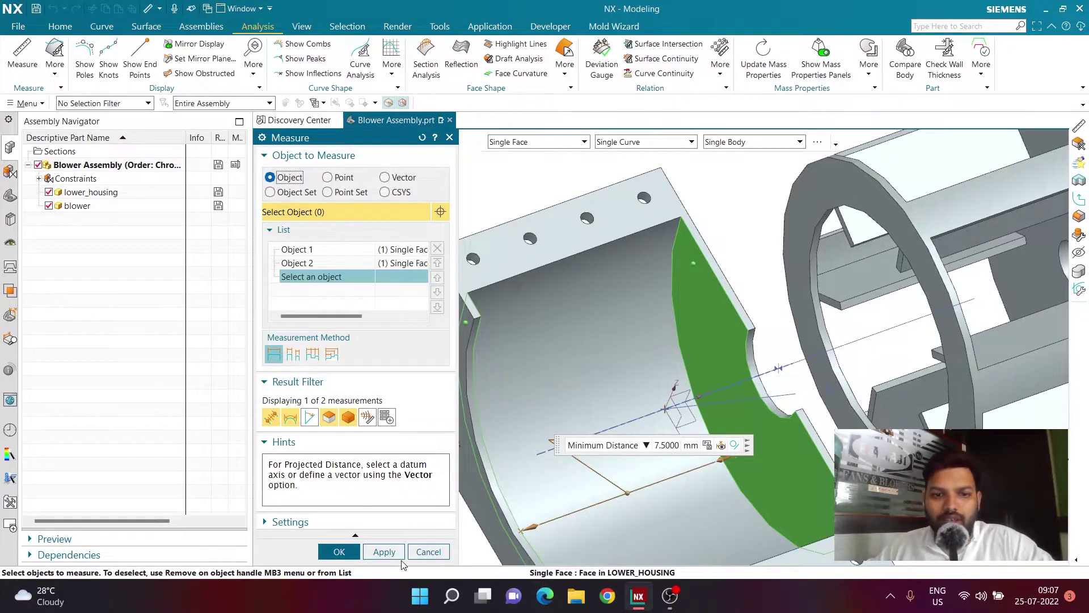
# - Clear the previous measurement selection and measure the distance between the blower's front ring face and rear outer face
pyautogui.click(422, 138)
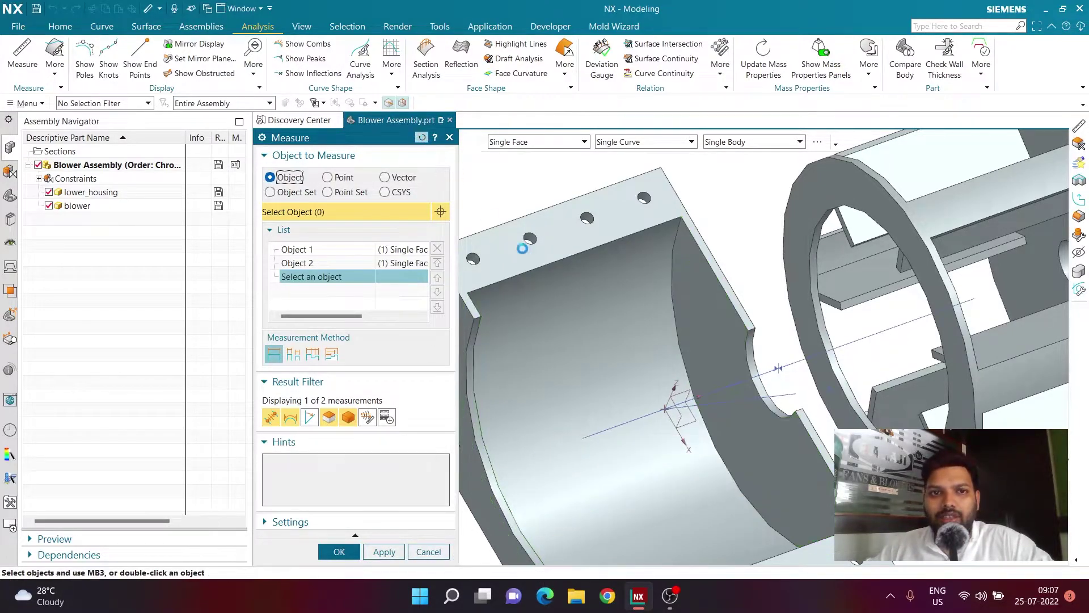
pyautogui.click(806, 225)
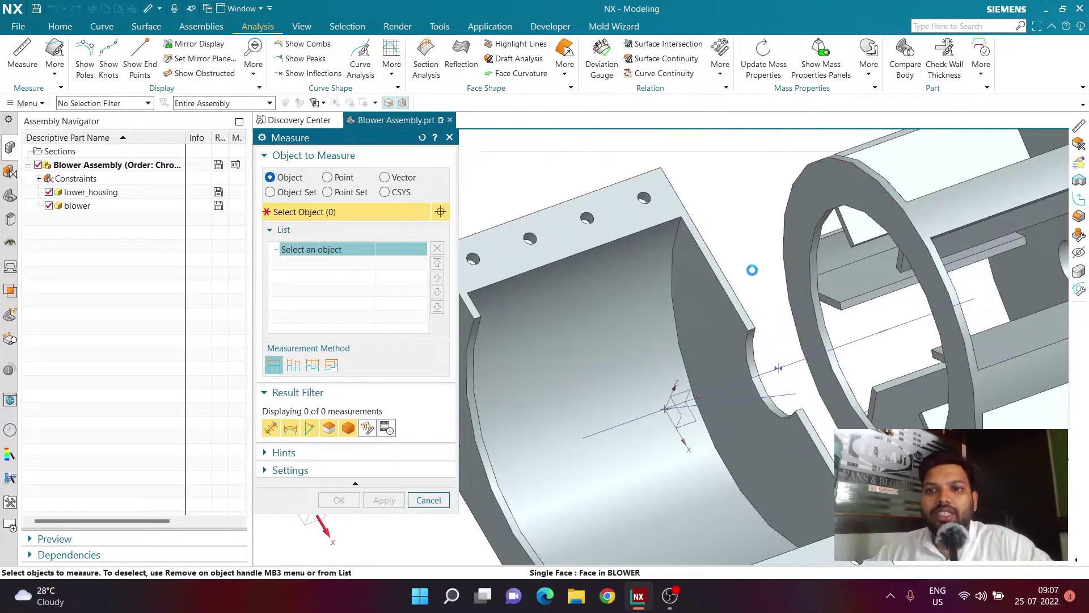
pyautogui.scroll(-3, 794, 239)
pyautogui.moveTo(741, 274); pyautogui.dragTo(670, 292, button='middle')
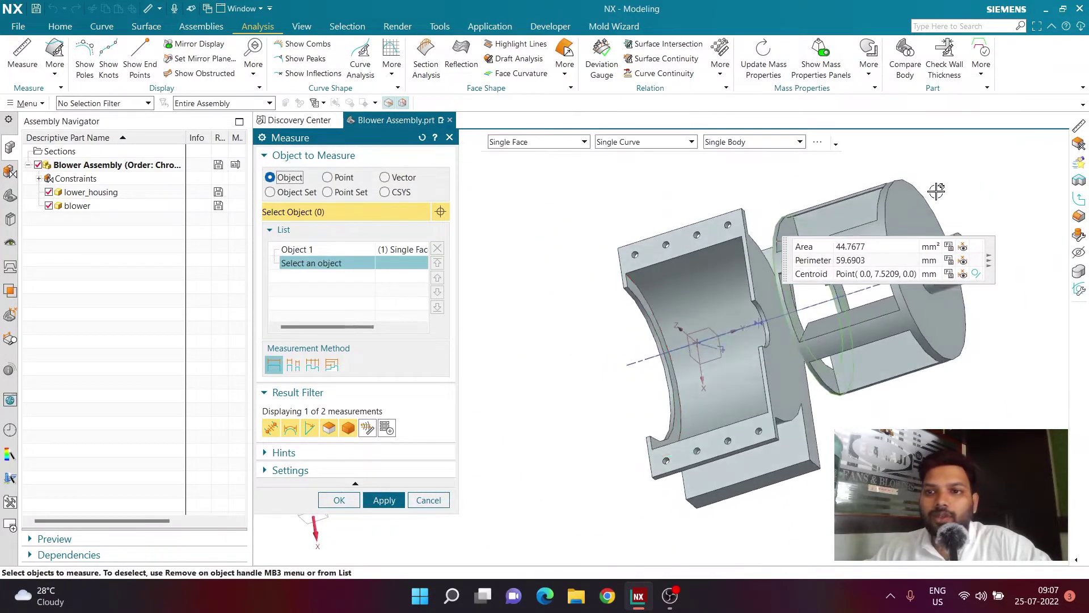
pyautogui.click(958, 336)
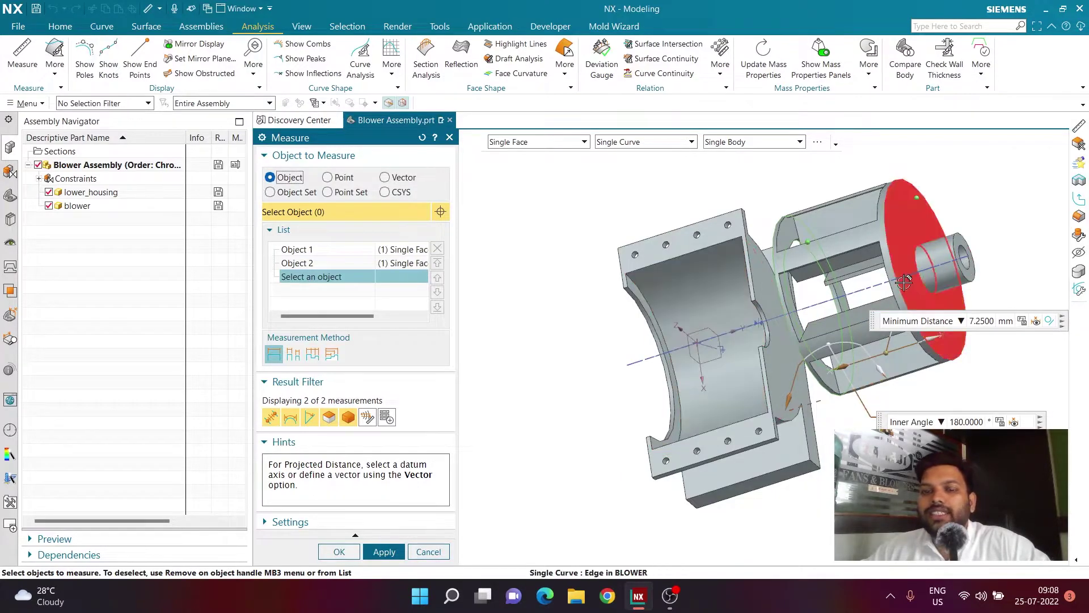
pyautogui.click(428, 552)
pyautogui.moveTo(509, 389); pyautogui.dragTo(557, 186, button='middle')
# - Set up a Center assembly constraint with the 2 to 2 subtype and select the blower's front and rear end faces
pyautogui.click(57, 29)
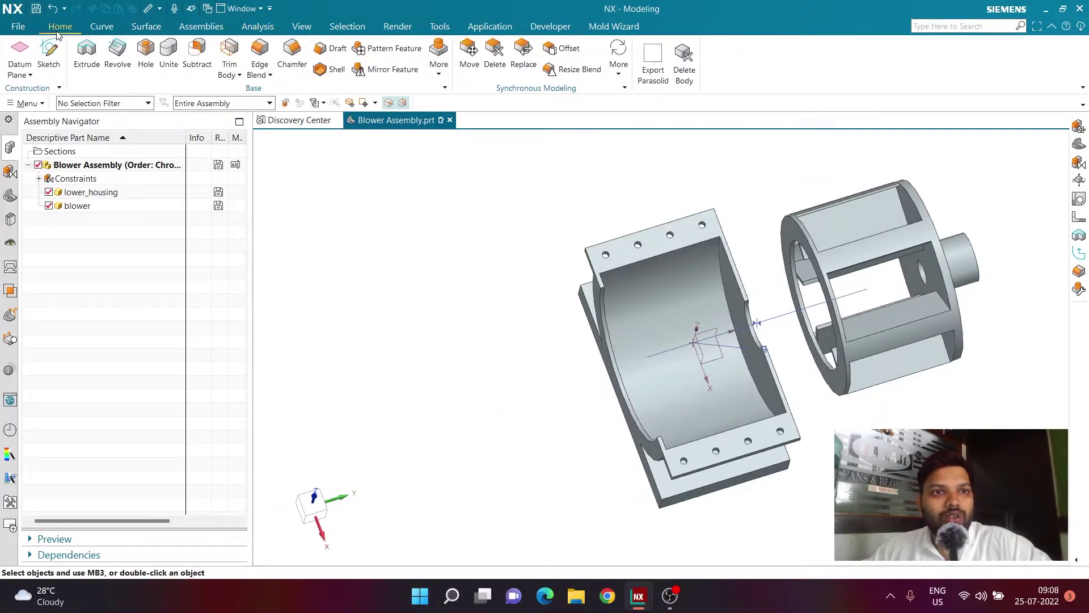
pyautogui.click(198, 28)
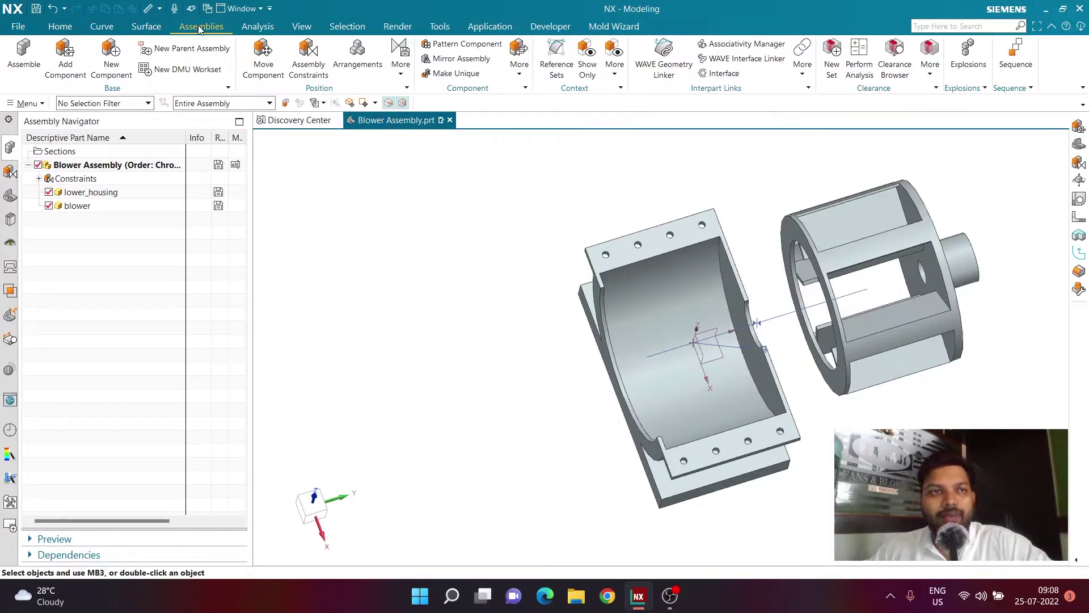
pyautogui.click(296, 70)
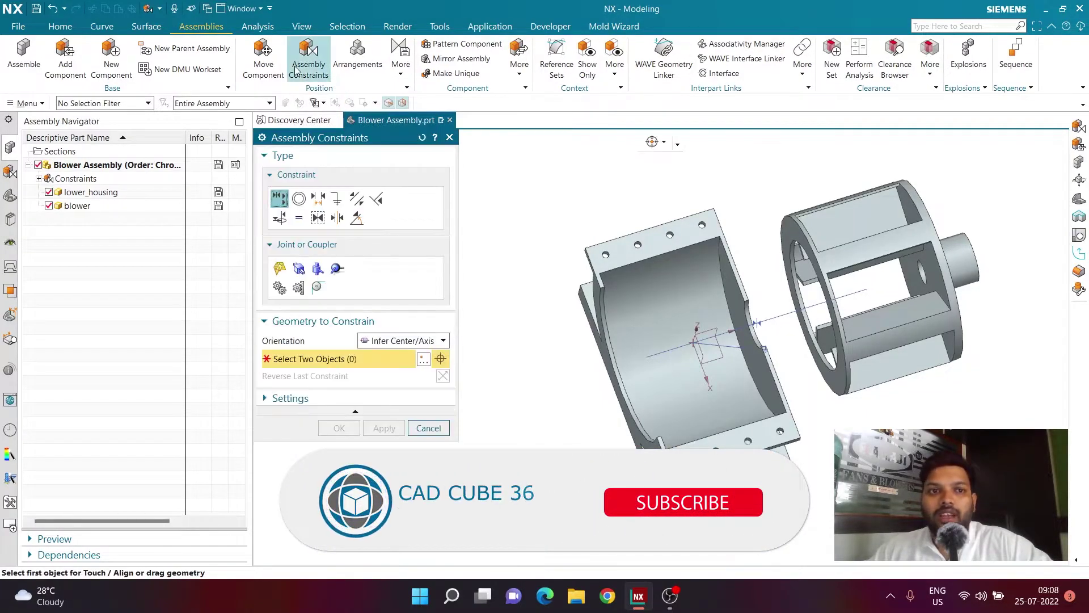
pyautogui.click(337, 219)
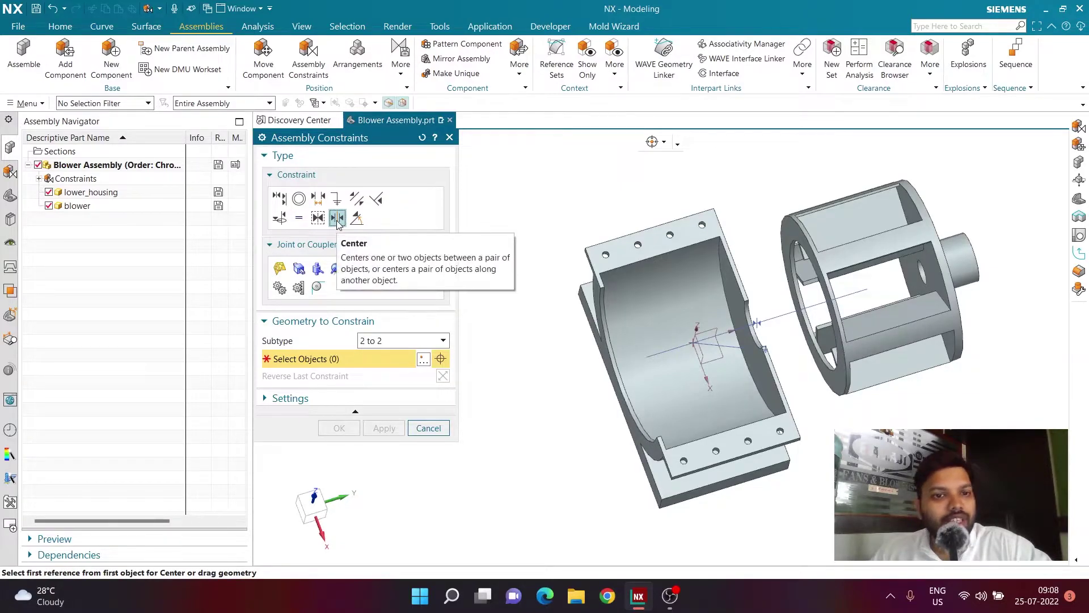
pyautogui.click(373, 340)
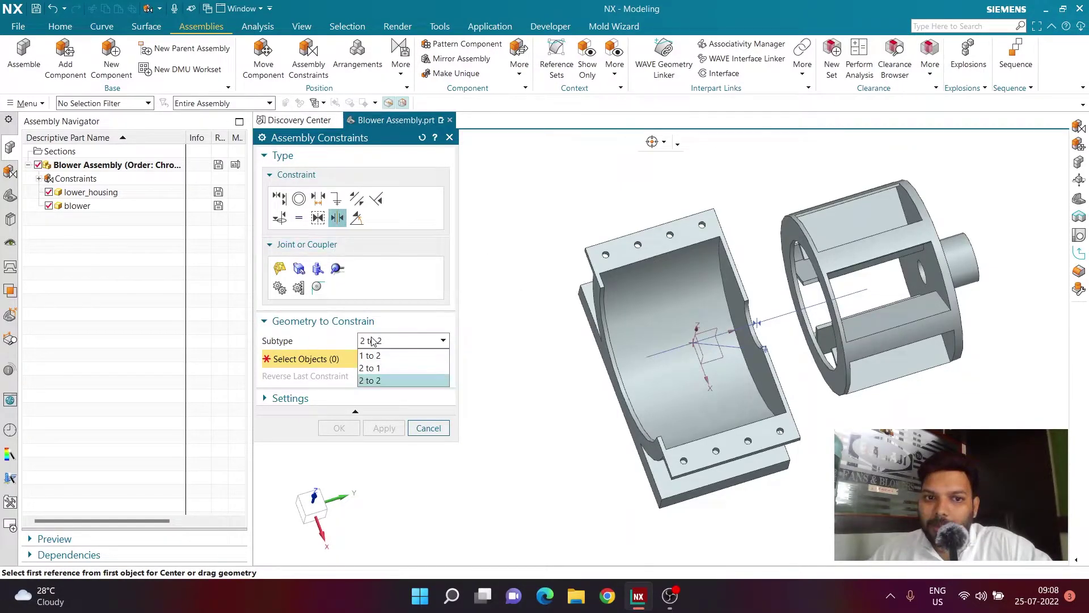
pyautogui.click(376, 381)
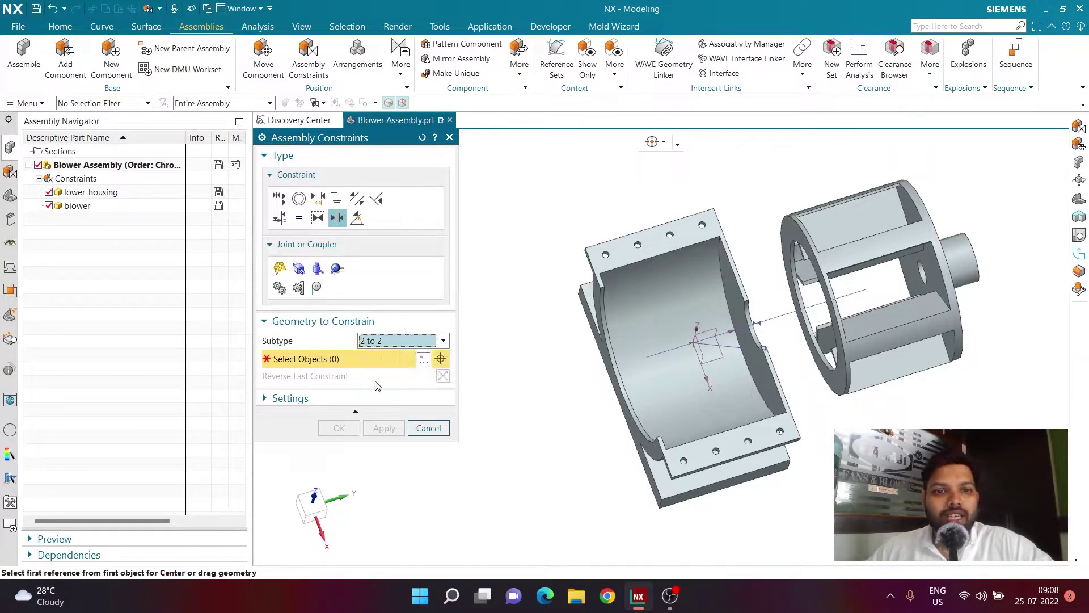
pyautogui.scroll(3, 705, 339)
pyautogui.click(792, 237)
pyautogui.moveTo(728, 197); pyautogui.dragTo(704, 210, button='middle')
pyautogui.click(930, 227)
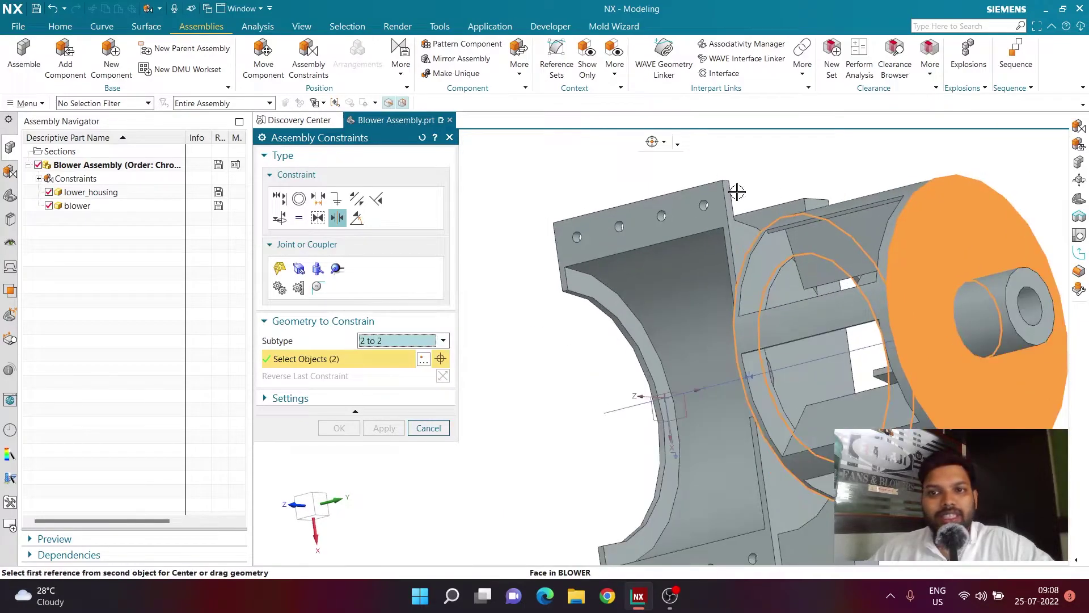
# - Center the selected blower faces between the lower housing's two inner end faces and accept the constraint
pyautogui.moveTo(619, 213); pyautogui.dragTo(708, 292, button='middle')
pyautogui.click(708, 292)
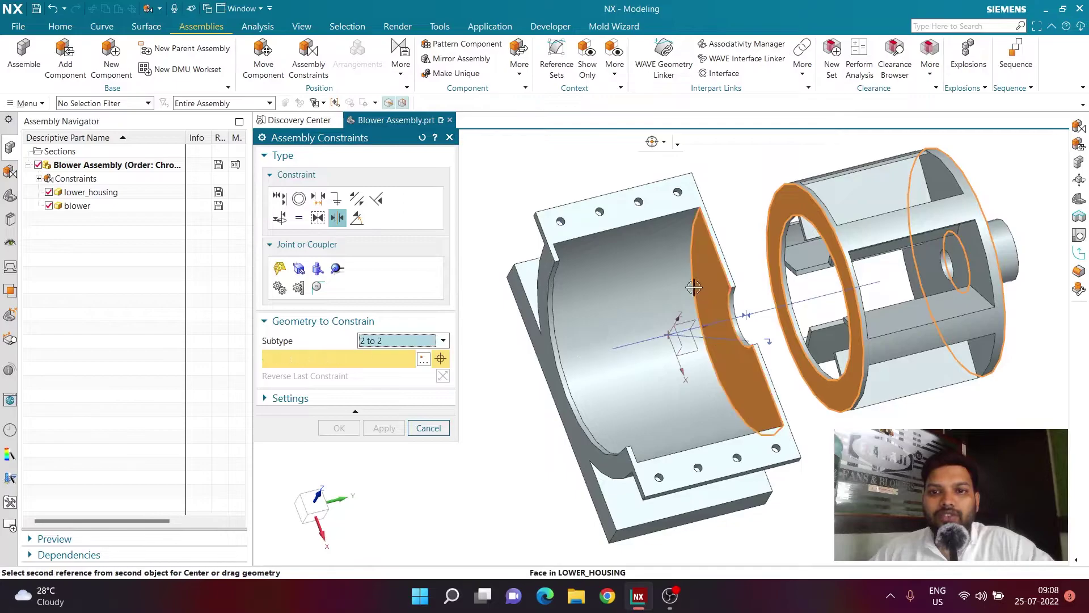
pyautogui.moveTo(590, 295); pyautogui.dragTo(579, 267, button='middle')
pyautogui.click(553, 285)
pyautogui.moveTo(580, 267); pyautogui.dragTo(653, 330)
pyautogui.click(340, 427)
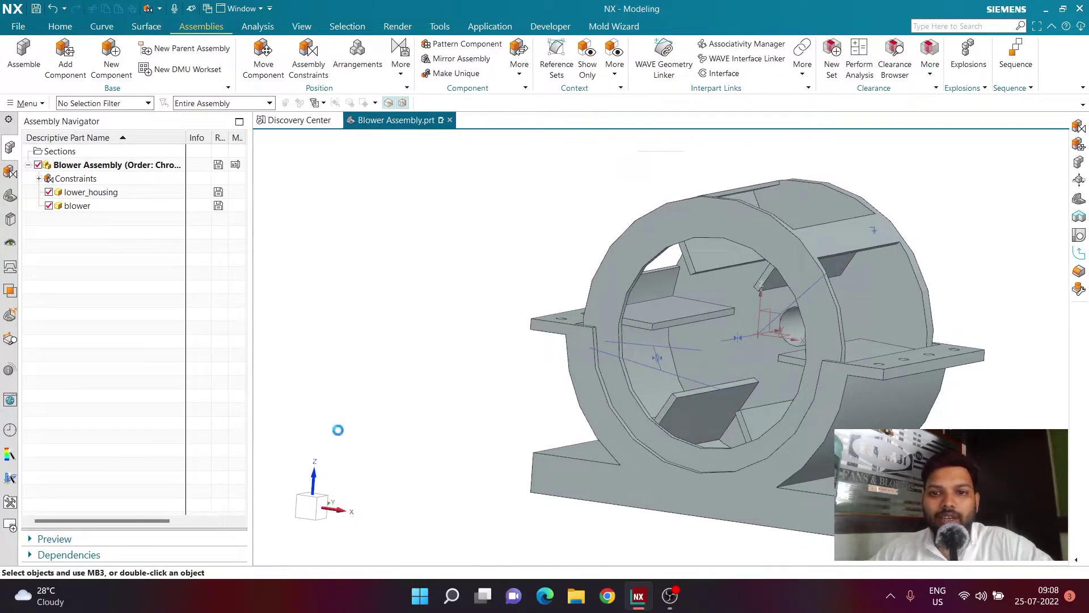
# - Fit the whole assembly in view and save it
pyautogui.moveTo(444, 278); pyautogui.dragTo(426, 304, button='middle')
pyautogui.scroll(-3, 431, 246)
pyautogui.scroll(4, 554, 256)
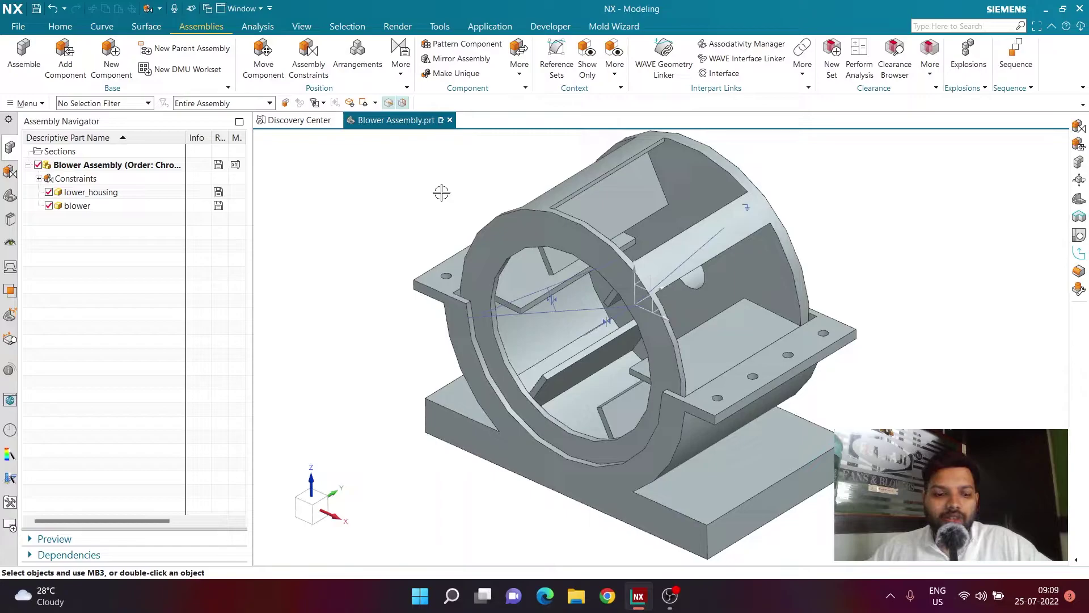
pyautogui.hotkey('ctrl', 'f')
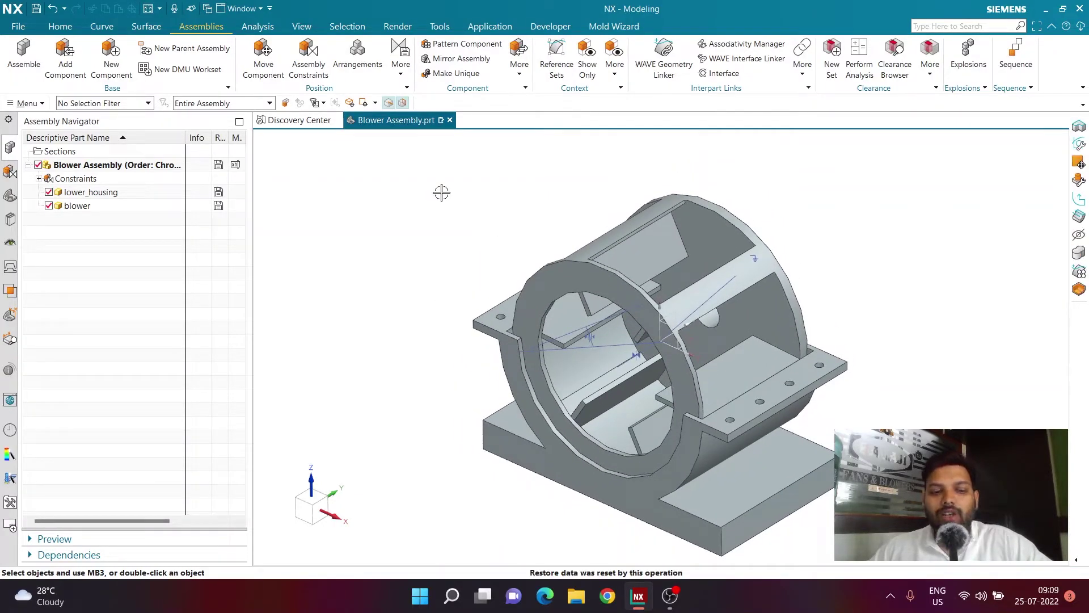
pyautogui.hotkey('ctrl', 's')
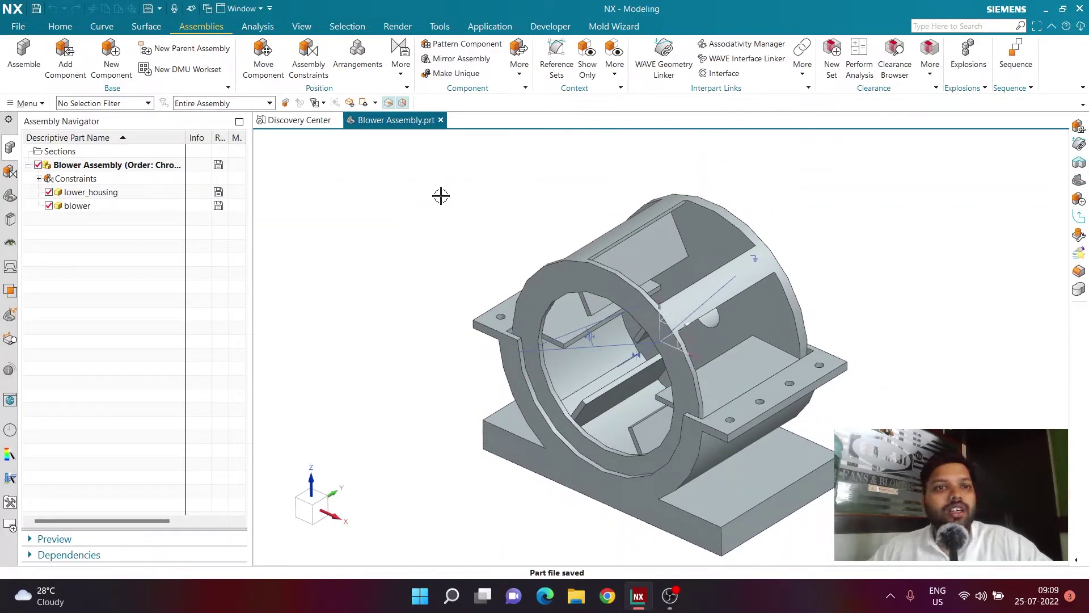
# - Show the blower's degrees of freedom and examine which motion remains from several angles
pyautogui.click(395, 76)
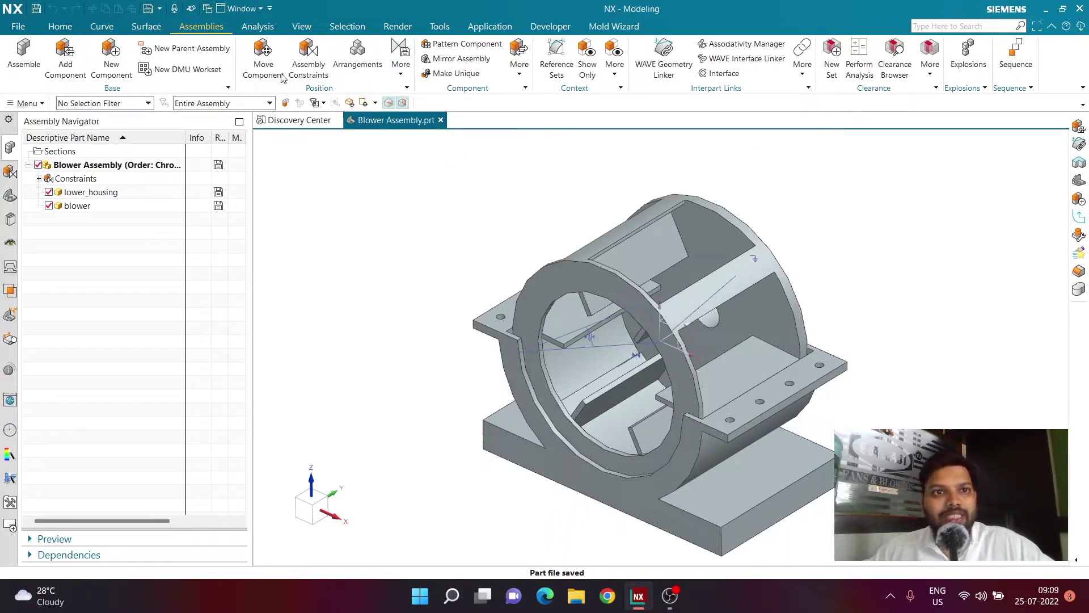
pyautogui.click(401, 73)
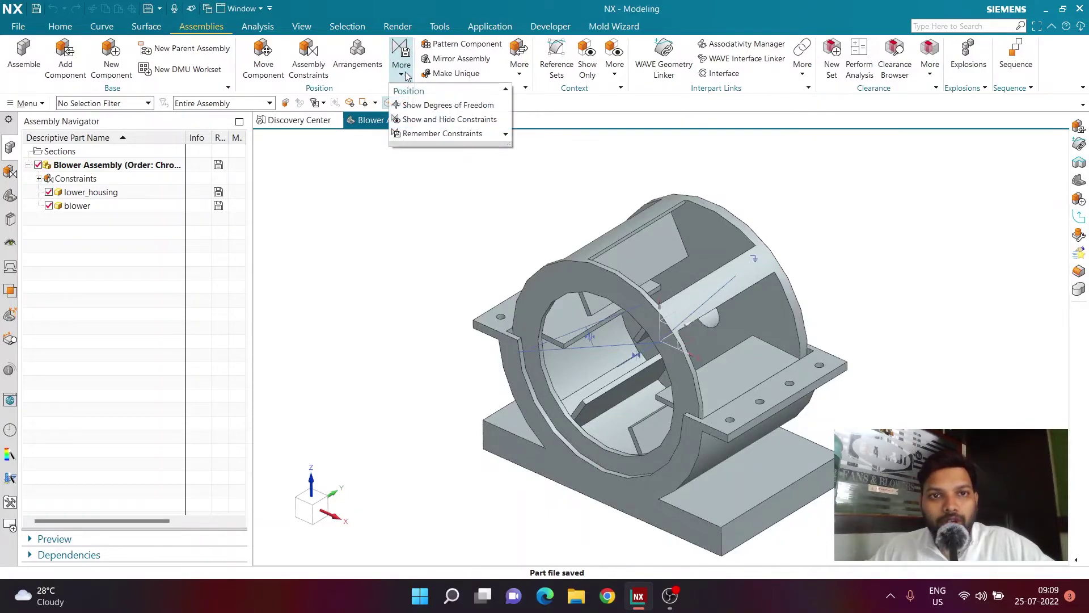
pyautogui.click(447, 106)
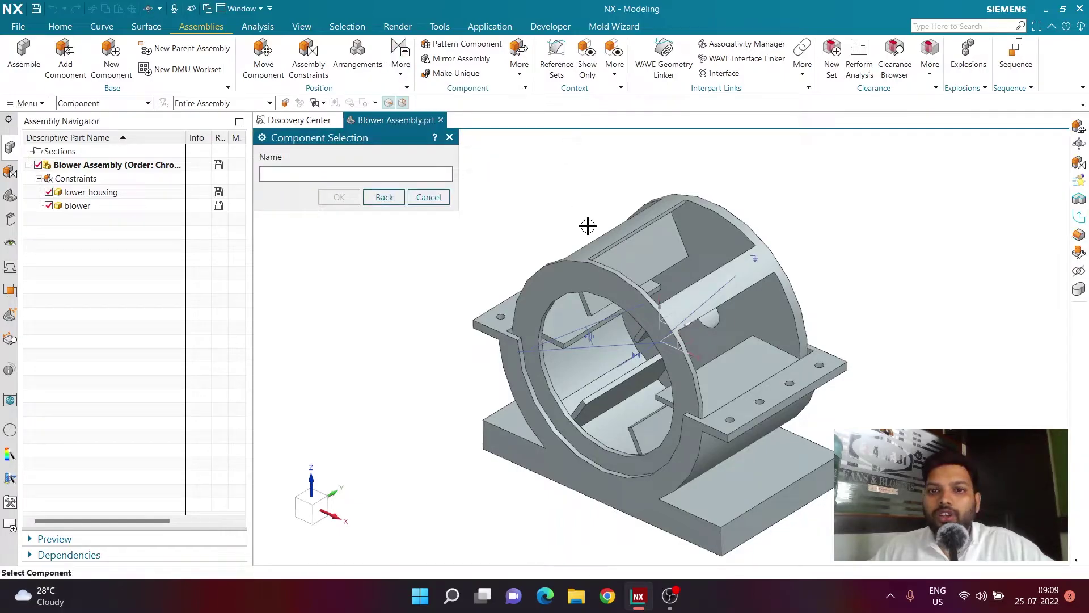
pyautogui.click(596, 266)
pyautogui.moveTo(870, 271); pyautogui.dragTo(900, 245, button='middle')
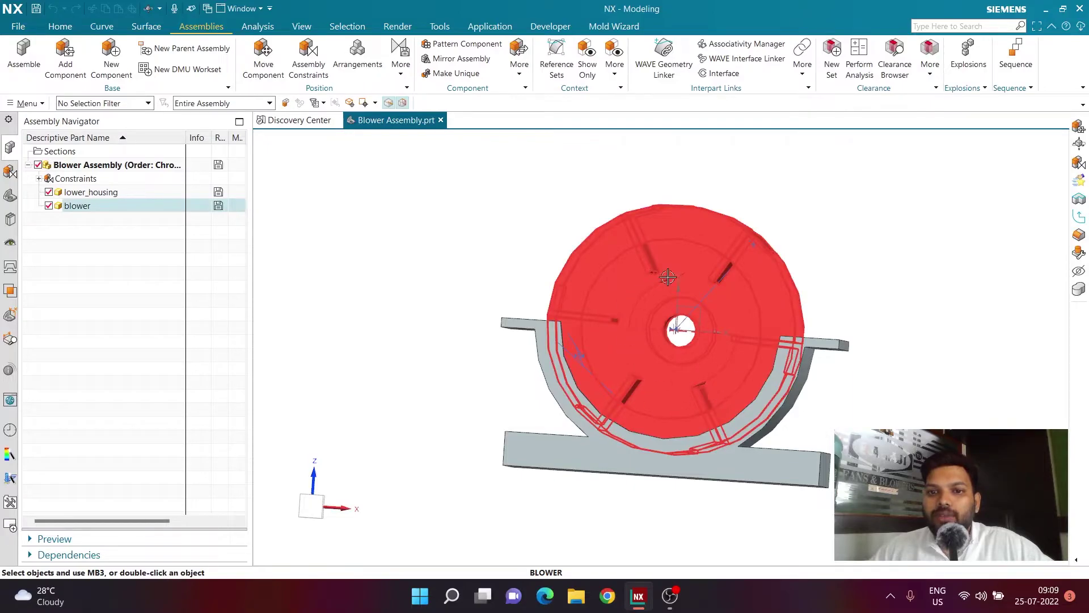
pyautogui.moveTo(515, 236); pyautogui.dragTo(452, 263, button='middle')
pyautogui.moveTo(783, 246)
pyautogui.mouseDown(button='middle')
pyautogui.moveTo(718, 274)
pyautogui.moveTo(769, 262)
pyautogui.mouseUp(button='middle')
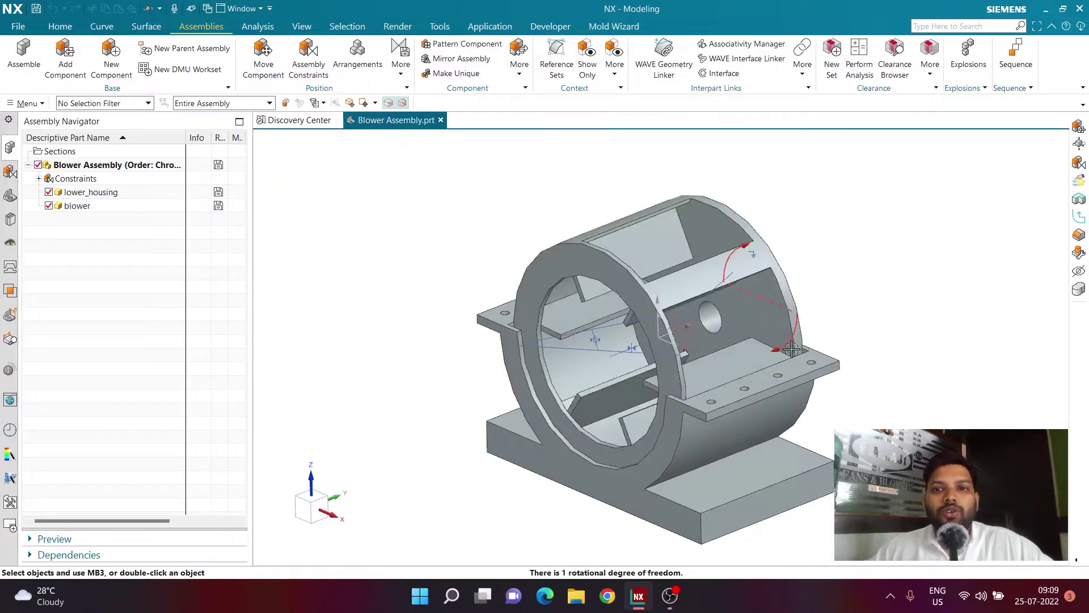
pyautogui.moveTo(838, 303); pyautogui.dragTo(805, 299, button='middle')
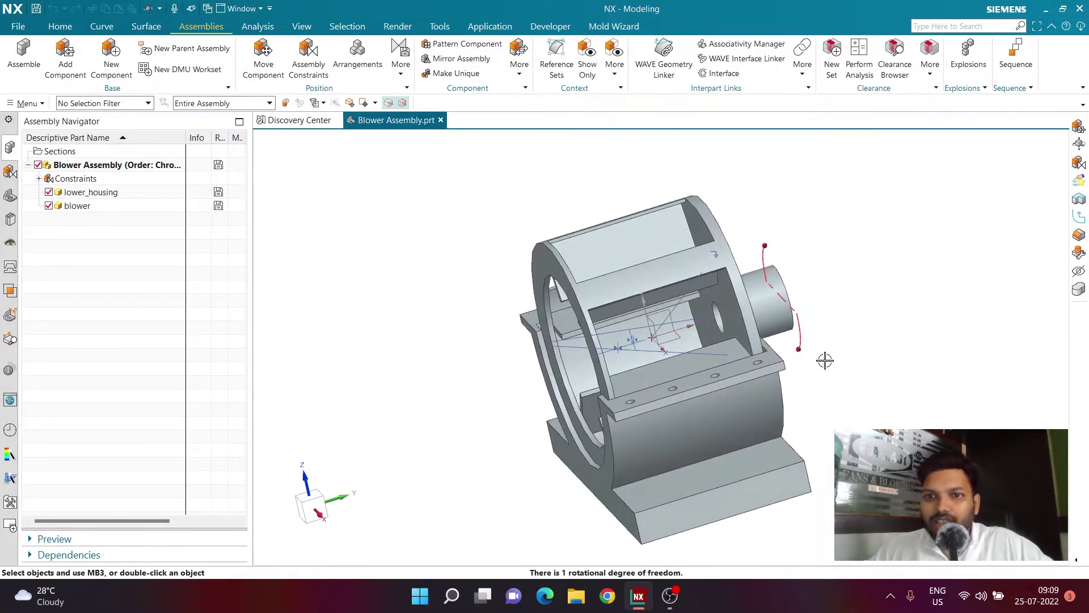
# - Refresh the display to clear the blower's degrees-of-freedom indicators
pyautogui.rightClick(824, 293)
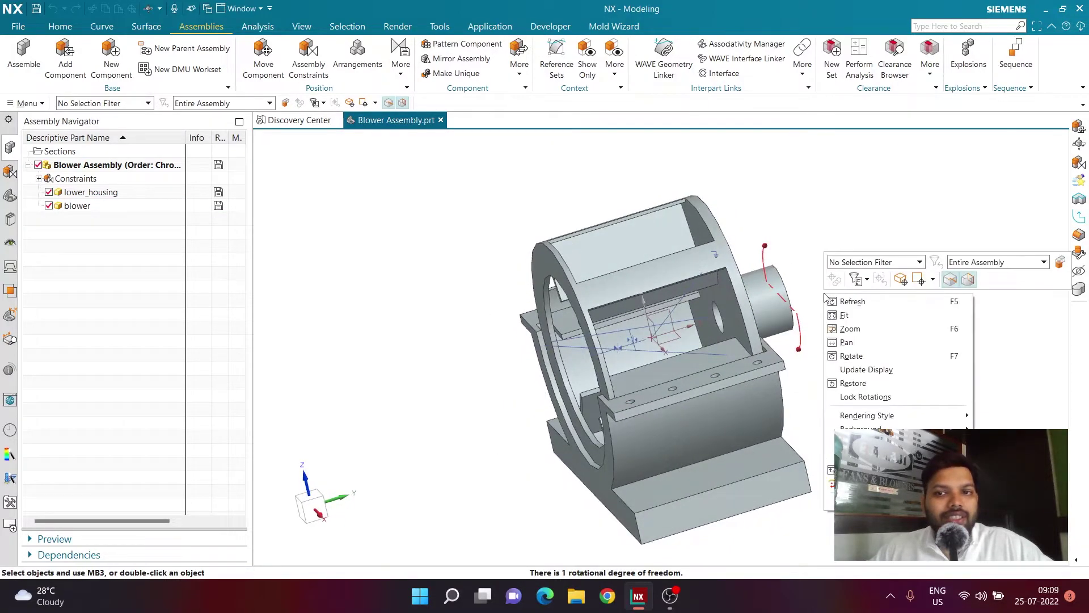
pyautogui.click(862, 302)
pyautogui.moveTo(861, 301); pyautogui.dragTo(886, 301, button='middle')
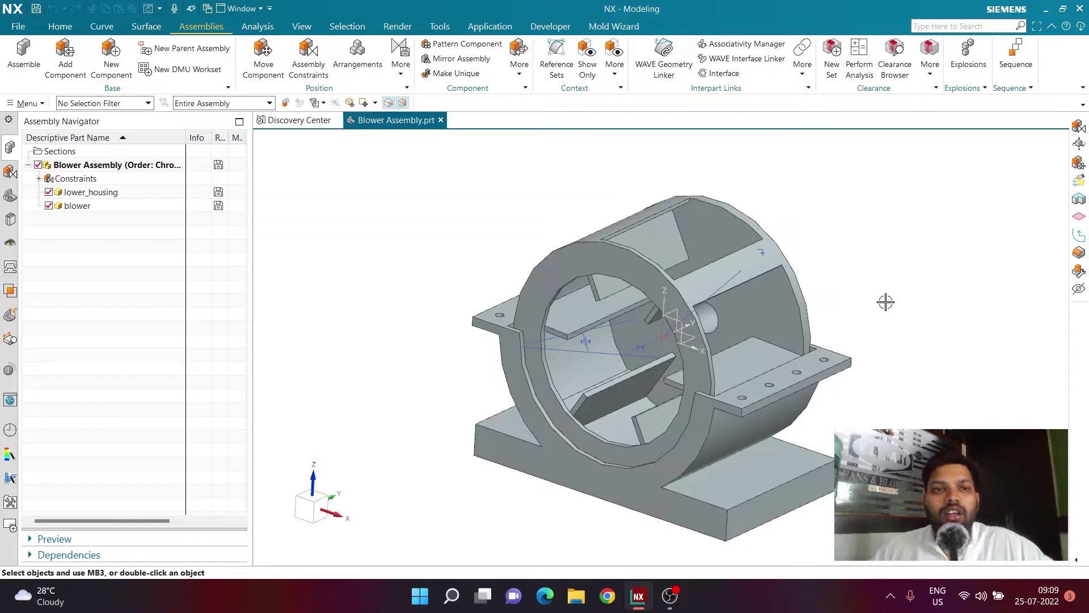
# - Load the upper_housing part from the Blower assembly folder as a new component to place
pyautogui.click(77, 73)
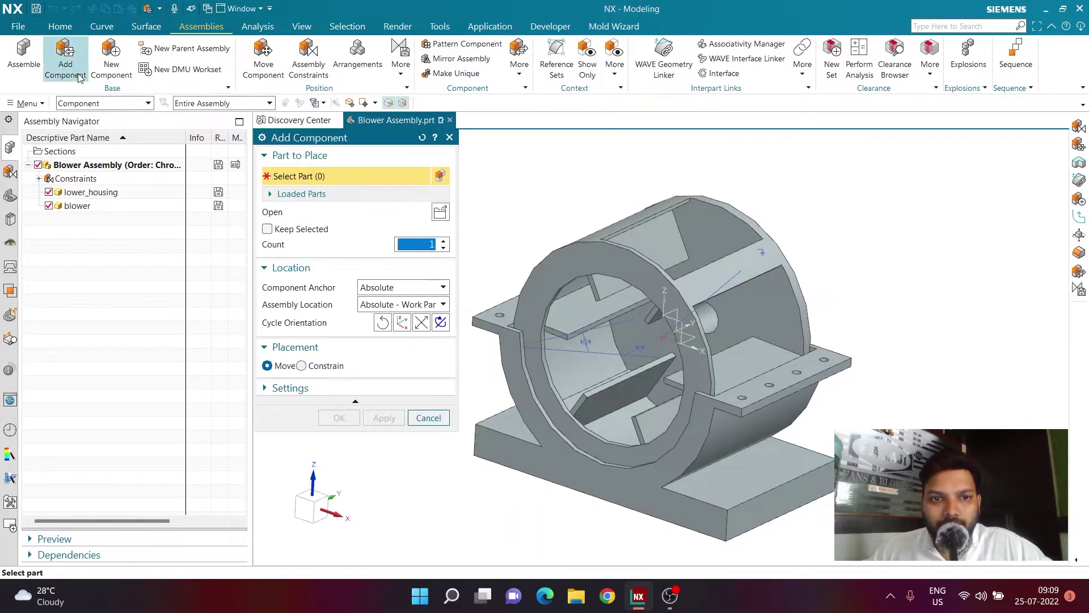
pyautogui.click(440, 213)
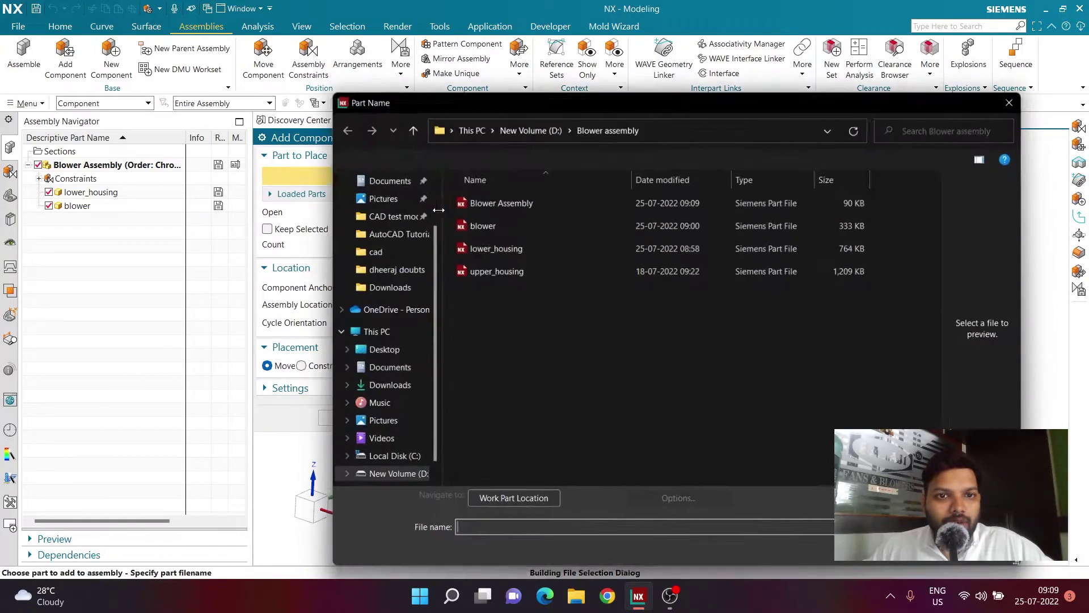
pyautogui.click(486, 267)
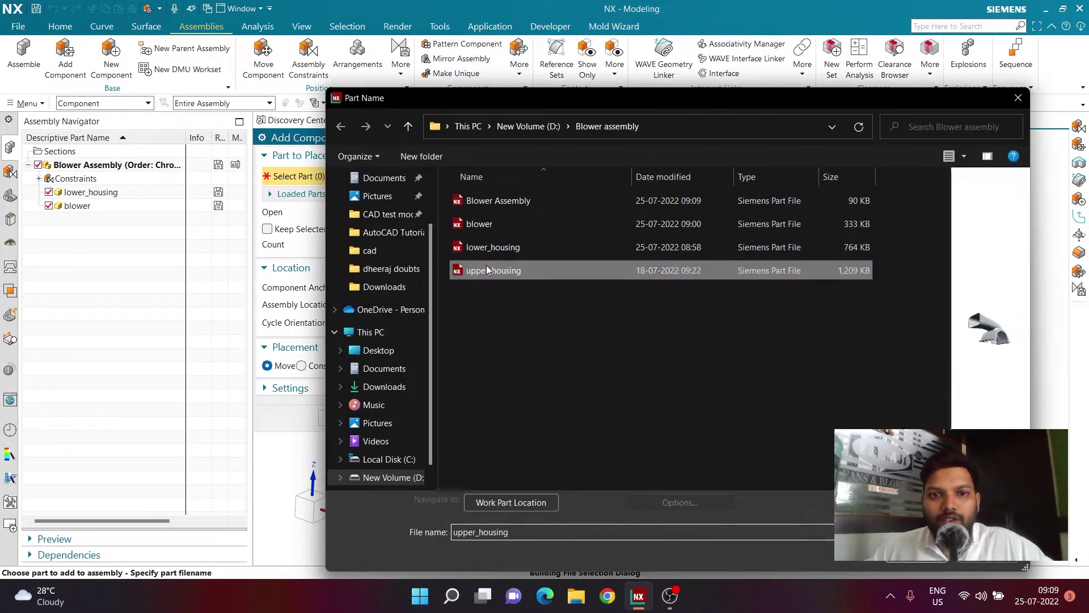
pyautogui.click(896, 561)
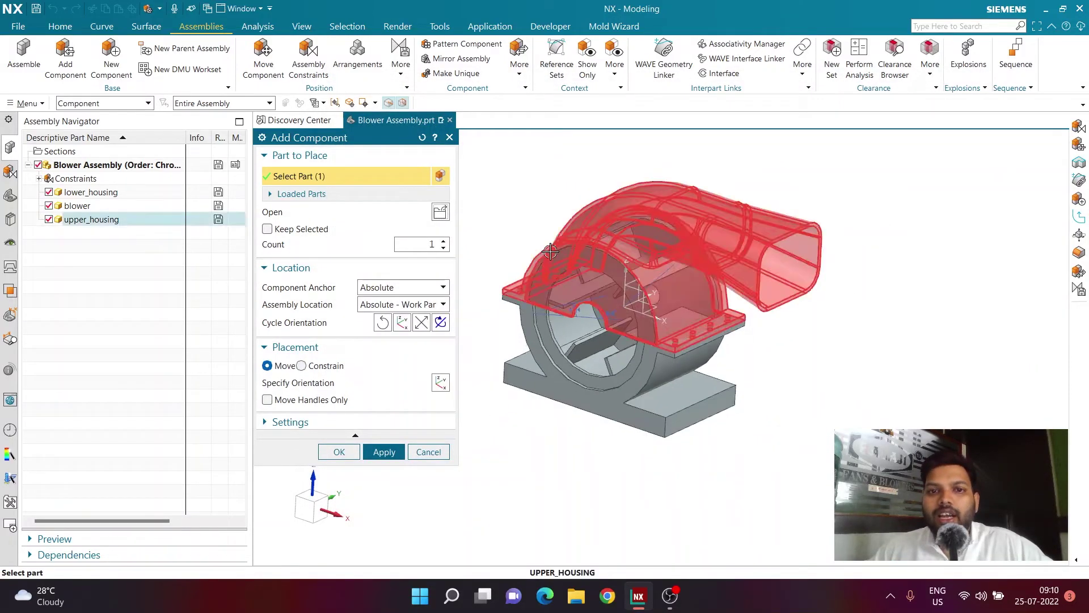
pyautogui.scroll(-2, 645, 213)
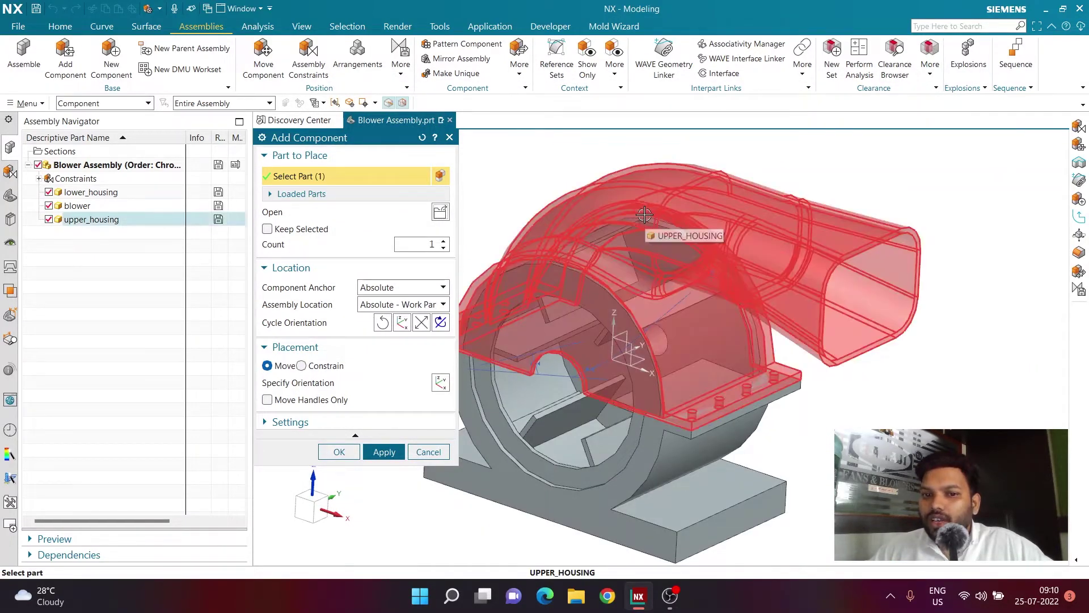
pyautogui.scroll(2, 645, 222)
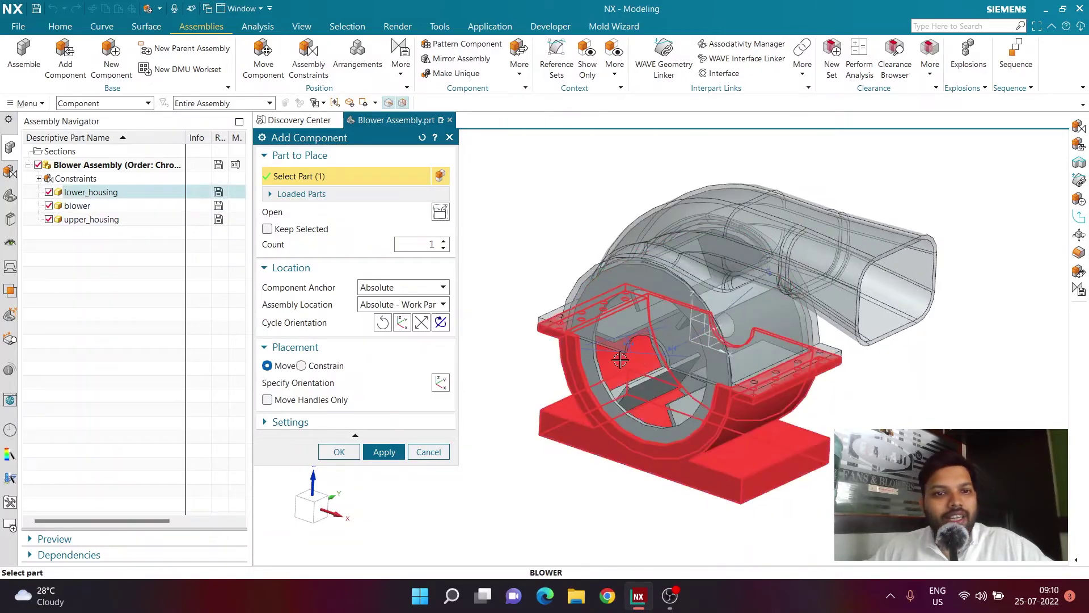
# - Move the upper housing clear of the lower housing, turn it half a turn about its vertical axis, and accept the placement
pyautogui.click(328, 388)
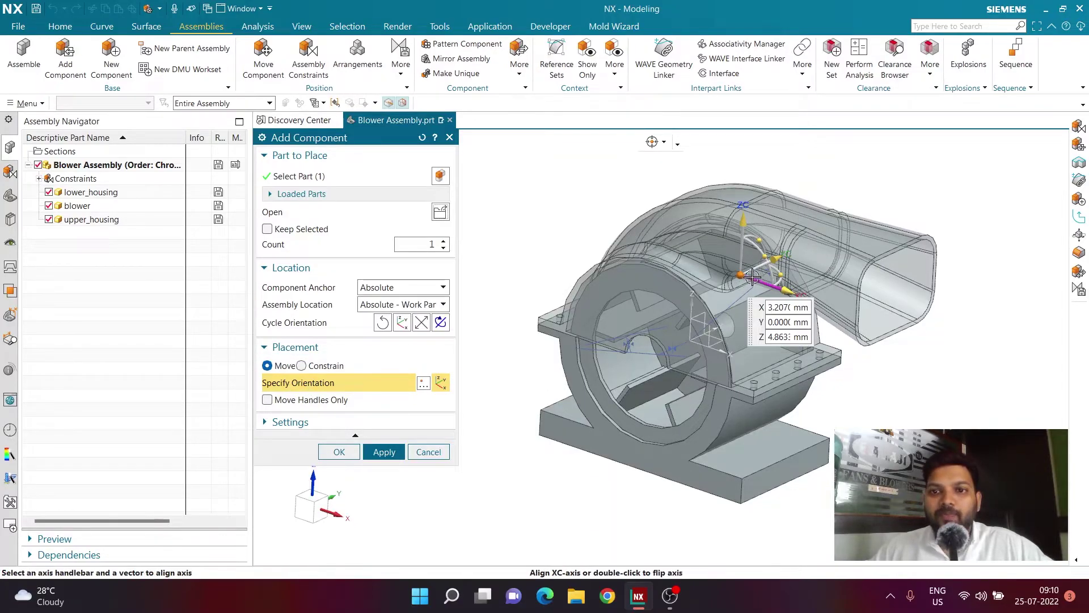
pyautogui.moveTo(740, 275); pyautogui.dragTo(661, 301)
pyautogui.scroll(-2, 964, 213)
pyautogui.scroll(2, 936, 214)
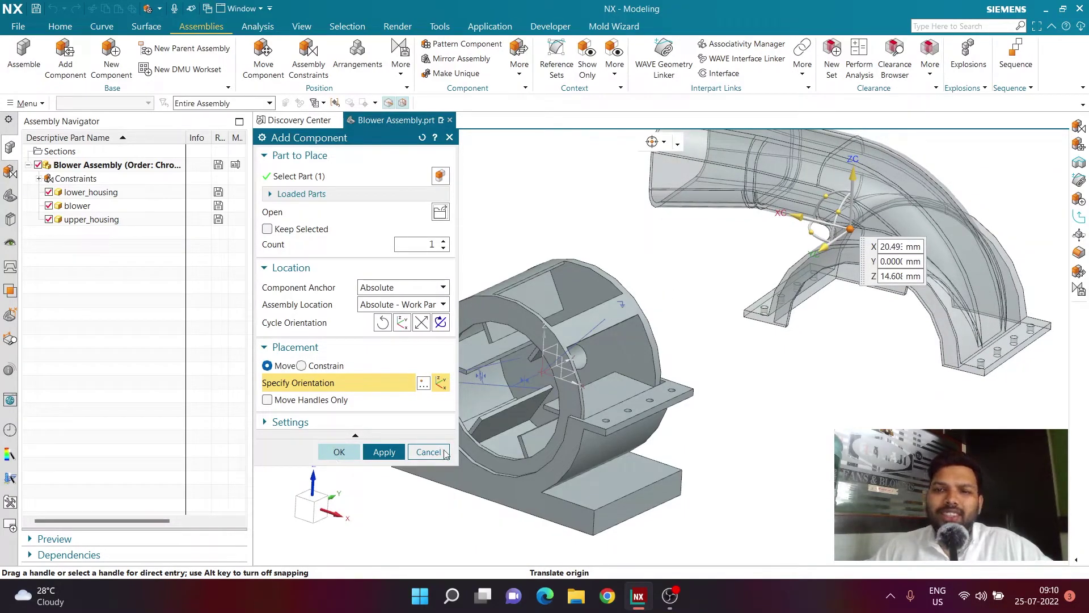
pyautogui.scroll(-1, 856, 316)
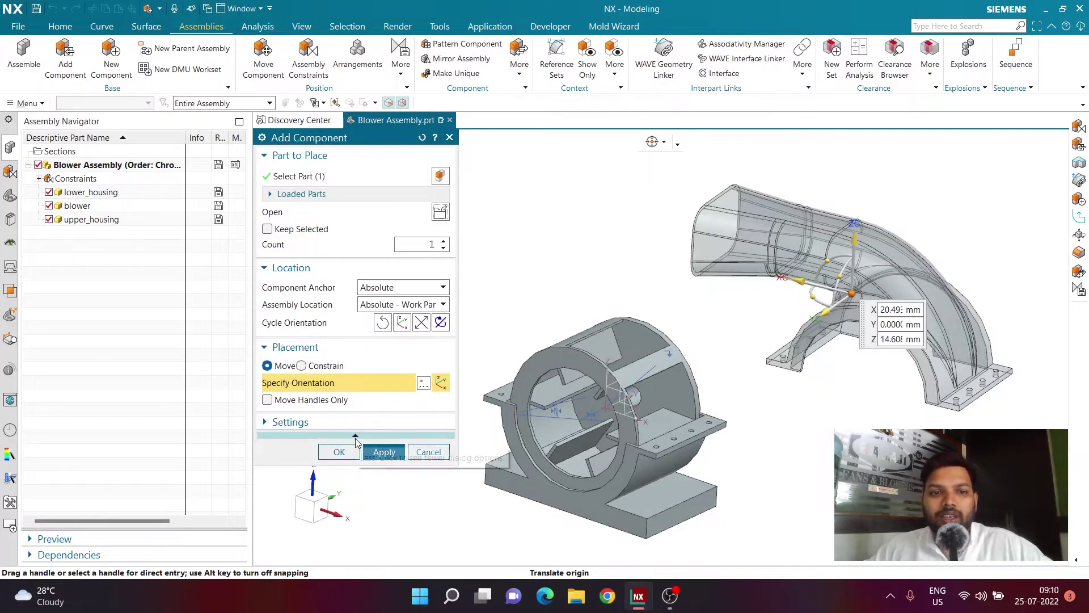
pyautogui.click(344, 454)
# - Add a concentric constraint between the underside edge of the upper housing's front flange hole and the matching lower housing flange hole
pyautogui.moveTo(515, 304); pyautogui.dragTo(520, 251, button='middle')
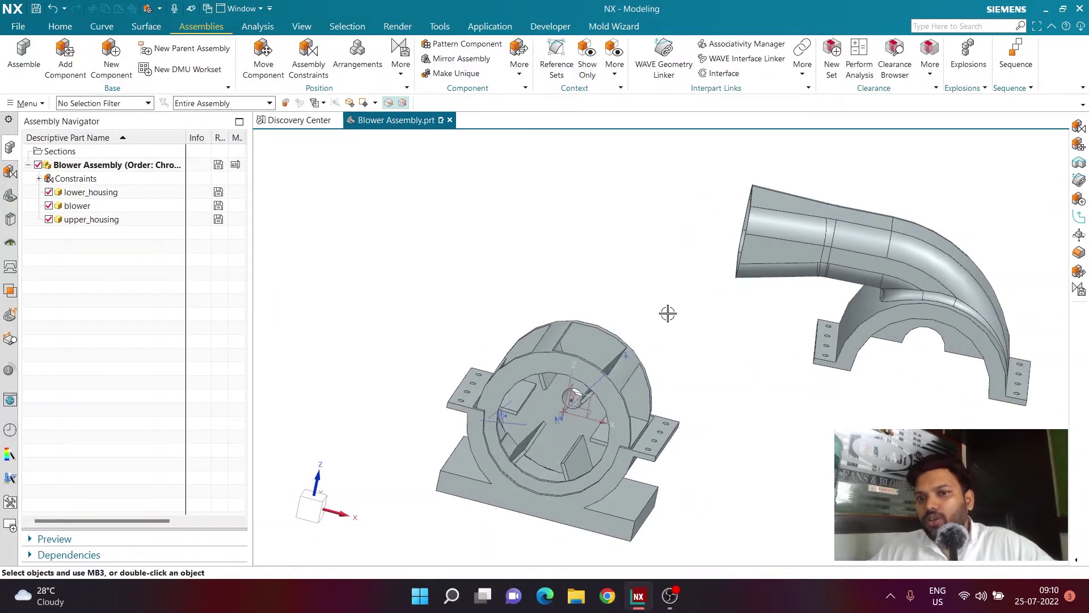
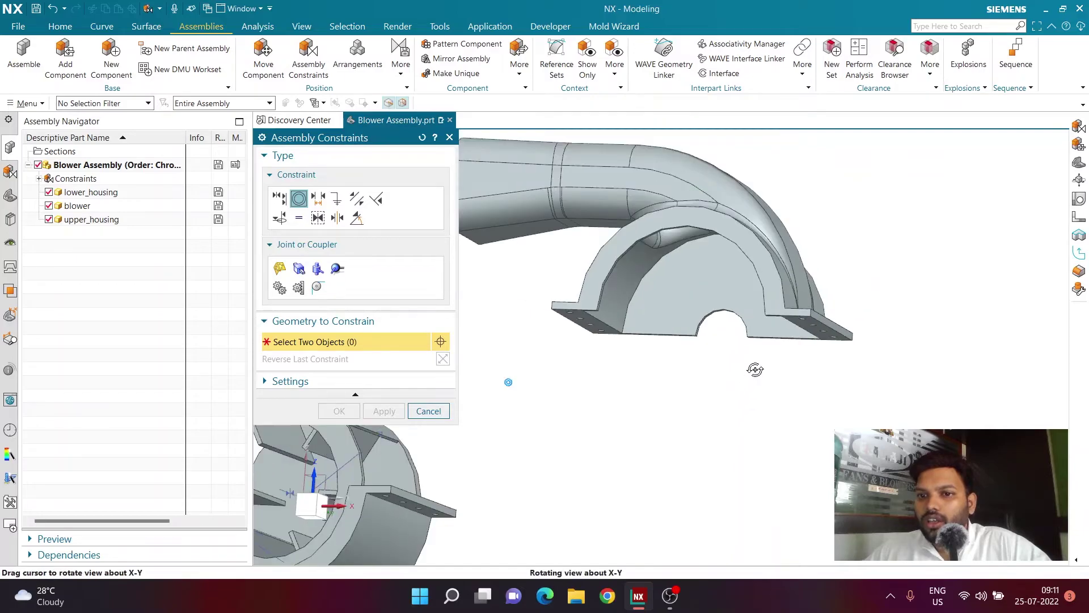
pyautogui.scroll(5, 755, 368)
pyautogui.click(815, 212)
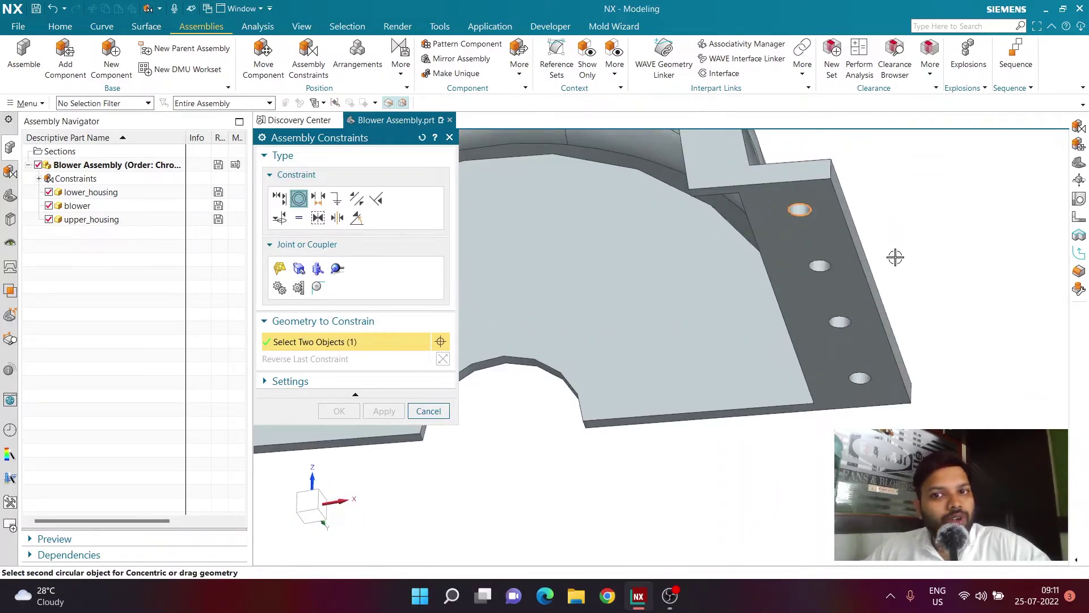
pyautogui.scroll(-5, 894, 255)
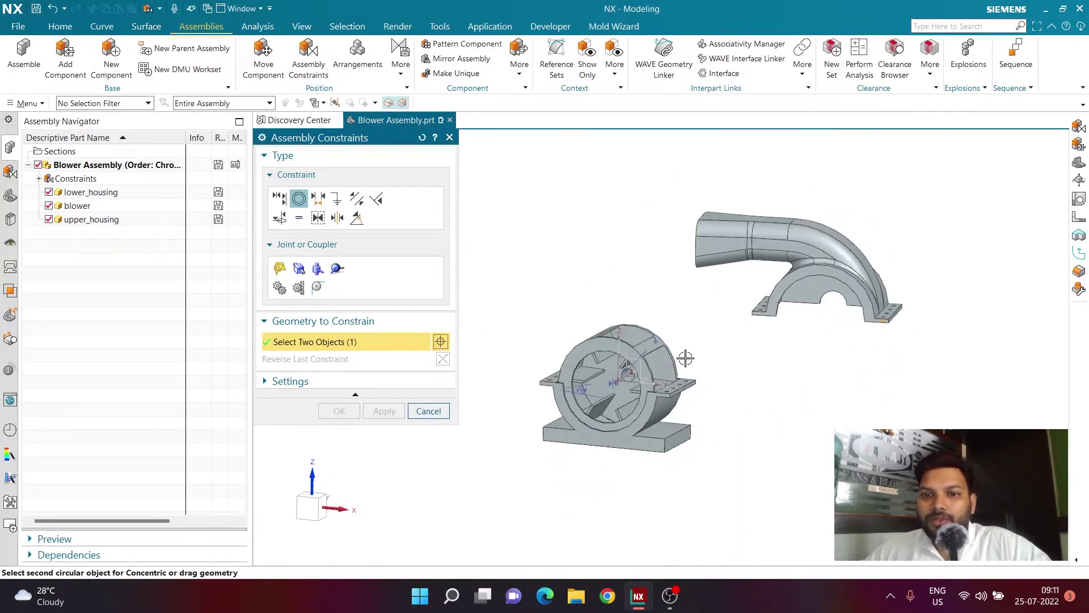
pyautogui.moveTo(685, 360); pyautogui.dragTo(705, 374, button='middle')
pyautogui.scroll(6, 638, 376)
pyautogui.click(638, 376)
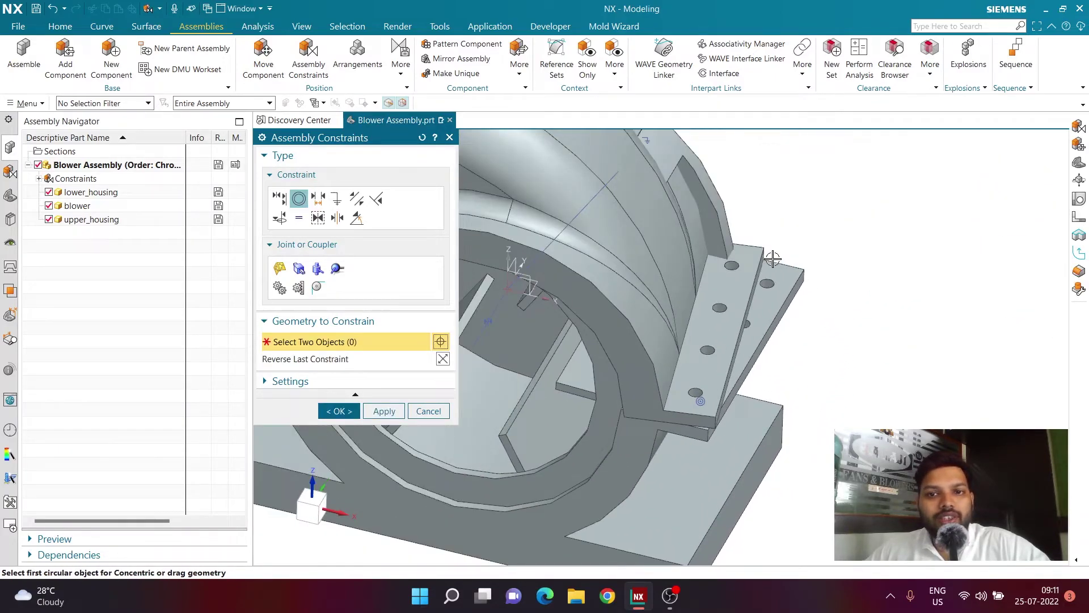
# - Make the second hole from the front on the same flange concentric between both housings, declining to move the fixed component
pyautogui.scroll(5, 778, 262)
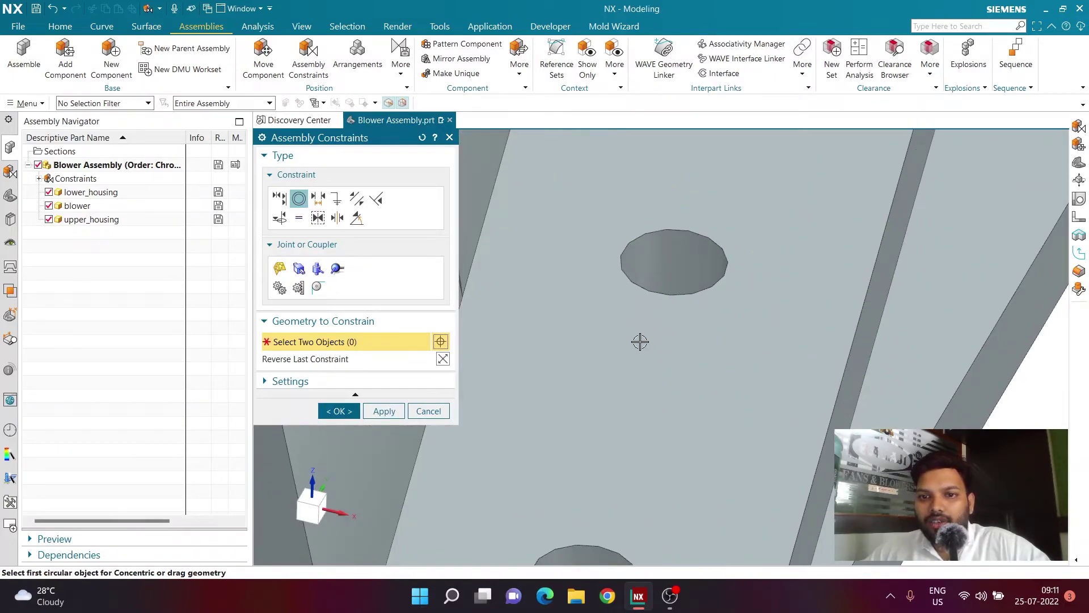
pyautogui.click(632, 369)
pyautogui.scroll(-4, 572, 321)
pyautogui.moveTo(818, 396); pyautogui.dragTo(628, 333, button='middle')
pyautogui.click(574, 304)
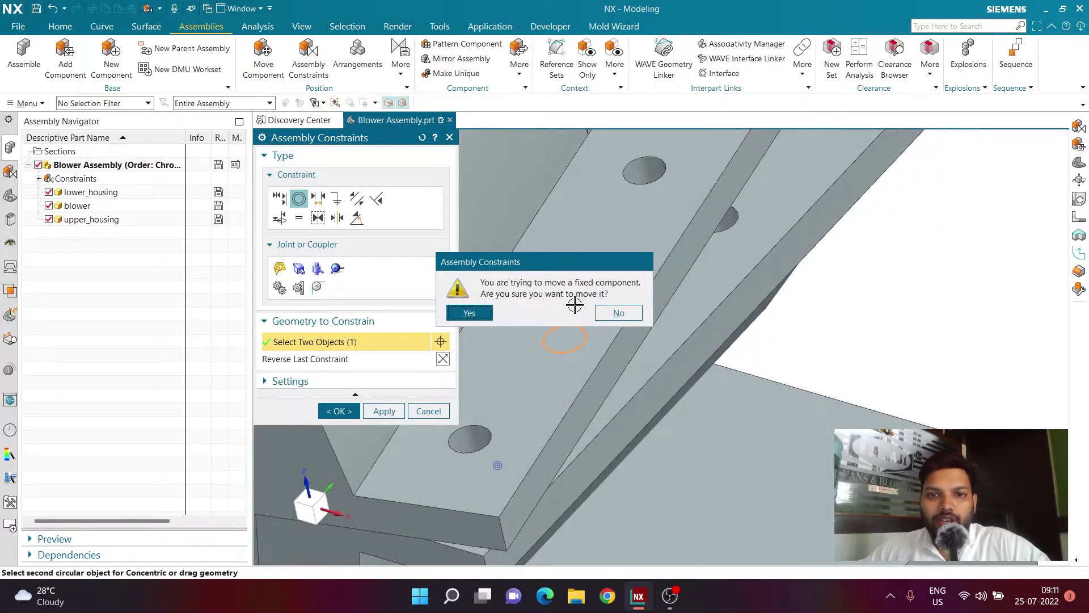
pyautogui.click(618, 311)
pyautogui.click(559, 296)
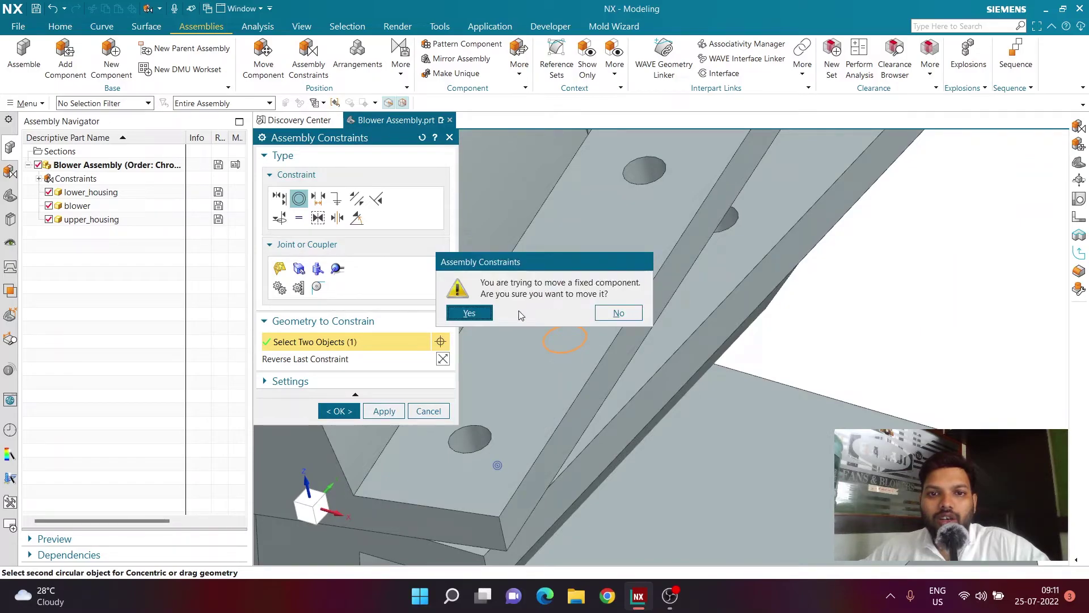
pyautogui.click(620, 311)
pyautogui.moveTo(472, 339); pyautogui.dragTo(553, 345, button='middle')
pyautogui.scroll(4, 553, 344)
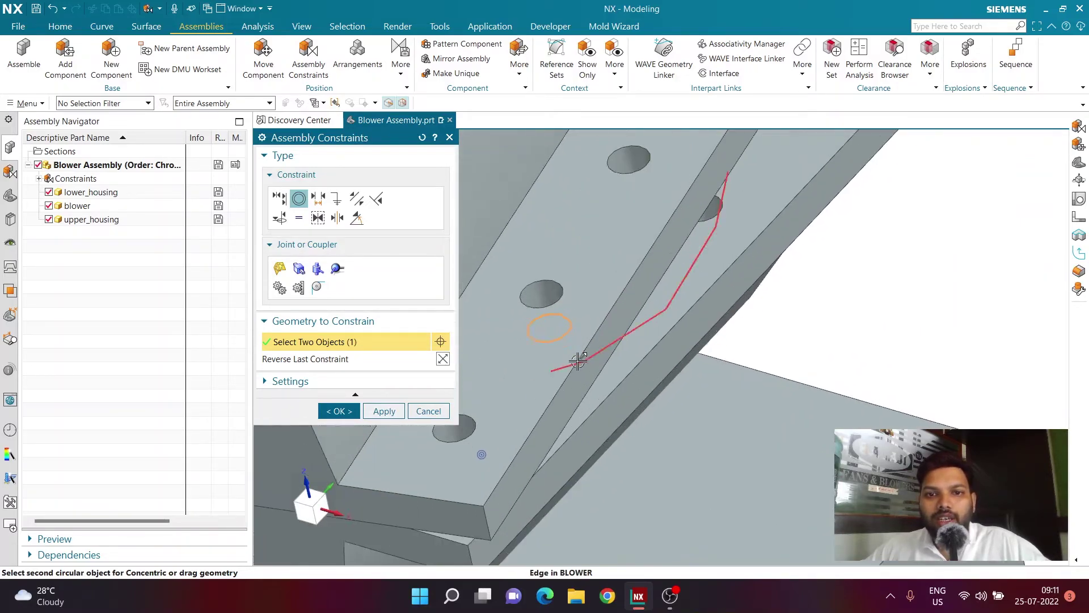
pyautogui.click(578, 346)
pyautogui.scroll(-5, 682, 370)
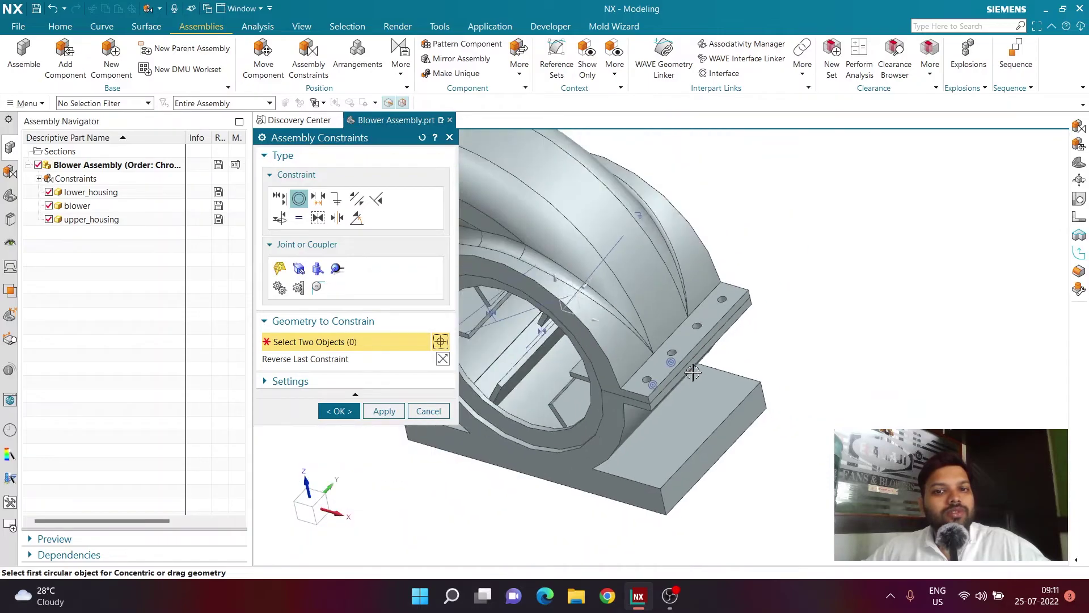
# - Accept the concentric constraints between the two housings and save the assembly in the trimetric view
pyautogui.moveTo(822, 367); pyautogui.dragTo(838, 348, button='middle')
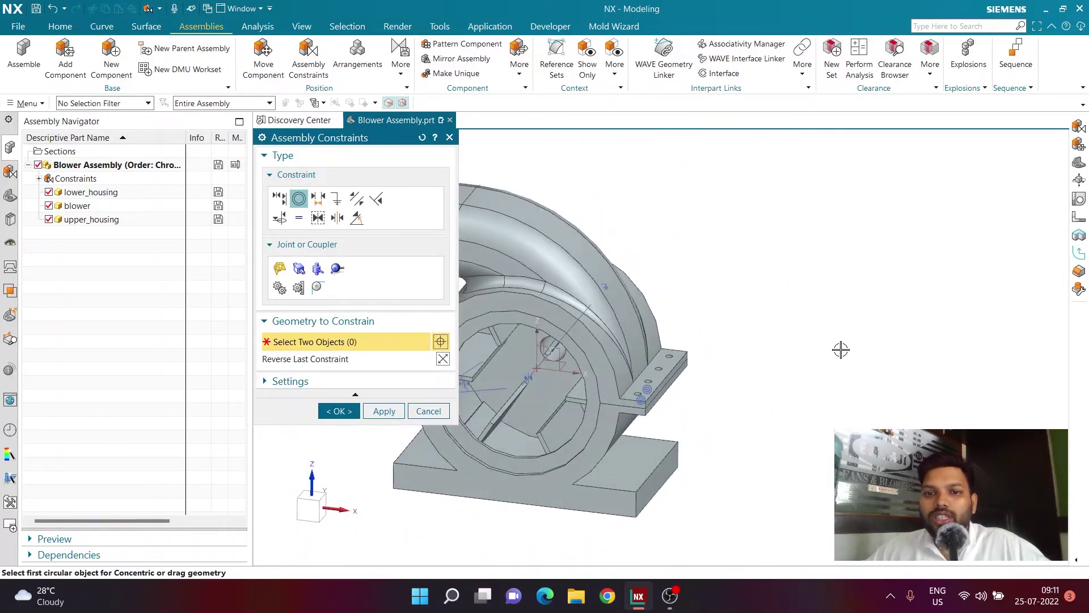
pyautogui.scroll(-3, 838, 347)
pyautogui.scroll(3, 711, 404)
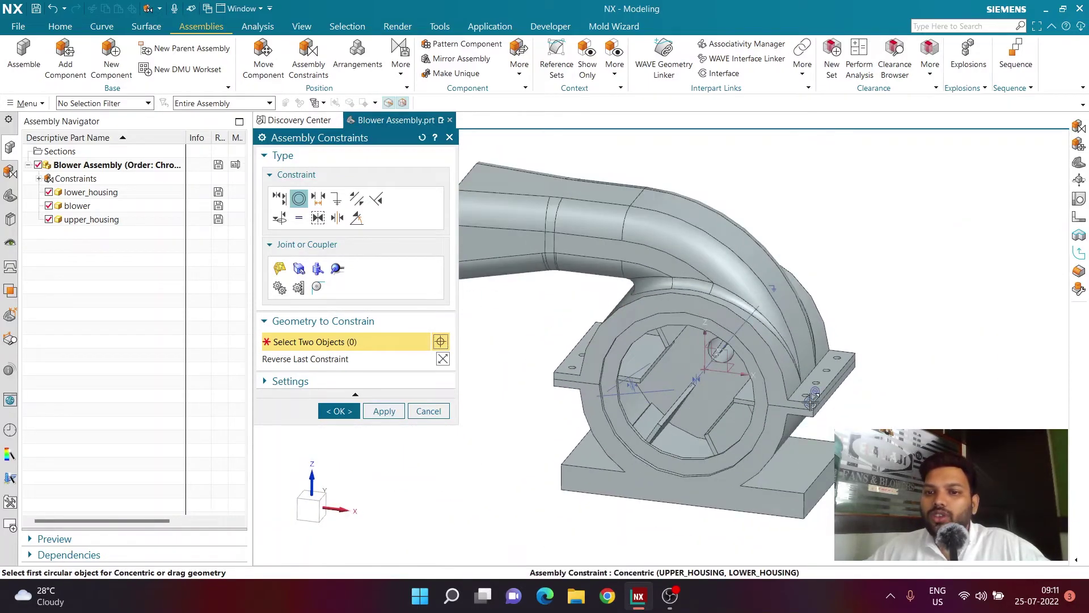
pyautogui.scroll(-2, 815, 400)
pyautogui.scroll(4, 700, 304)
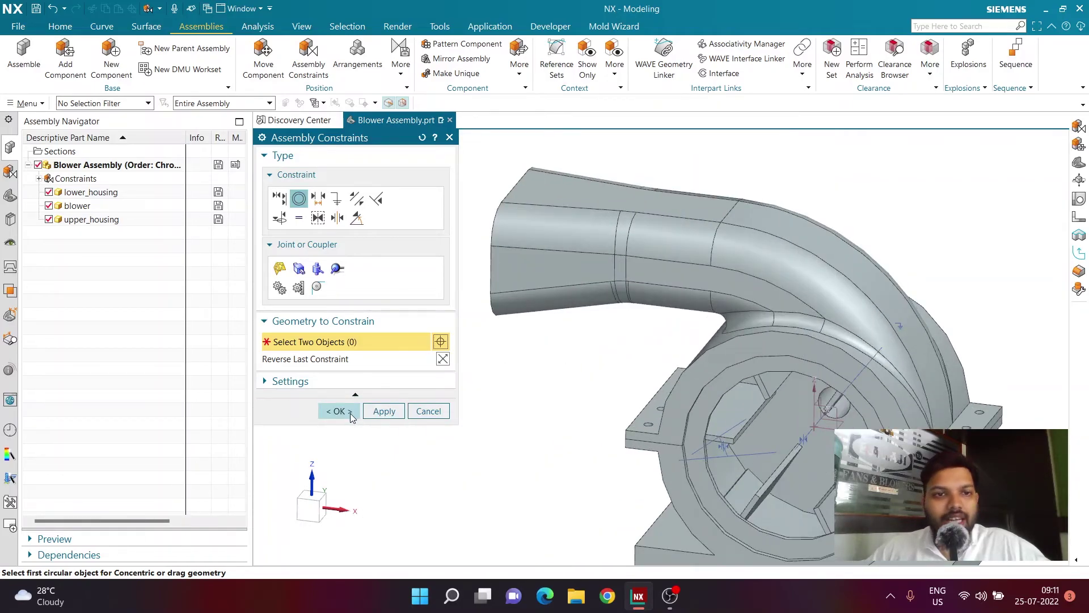
pyautogui.click(339, 411)
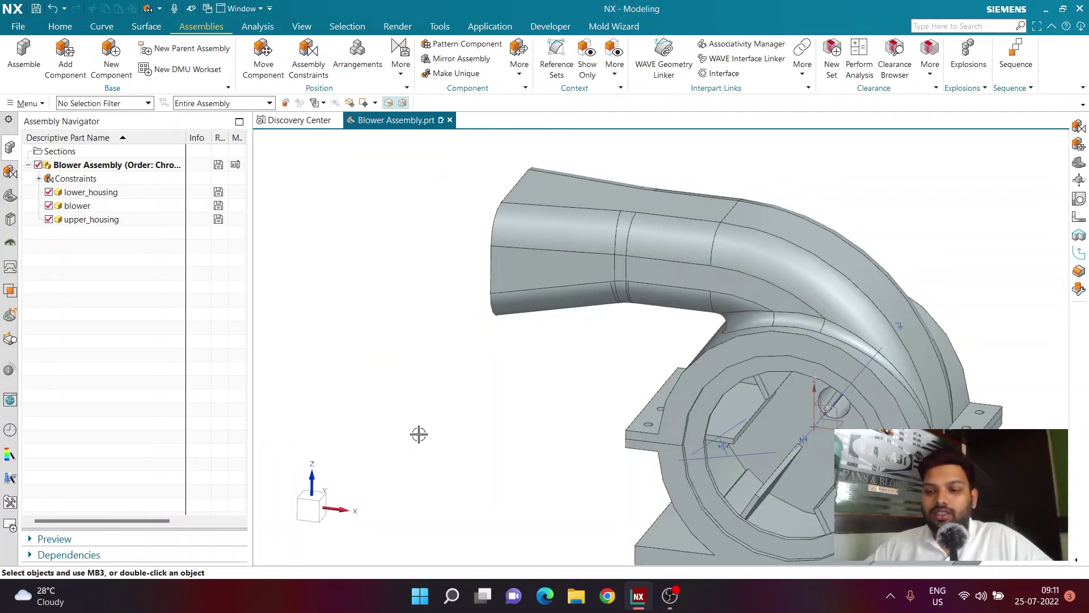
pyautogui.press('Home')
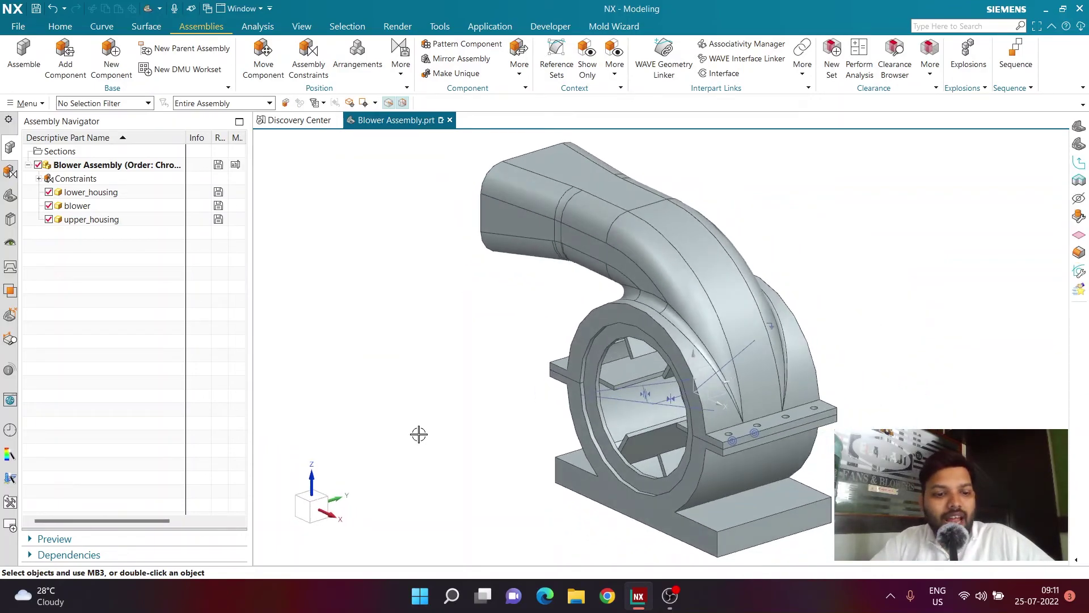
pyautogui.hotkey('ctrl', 's')
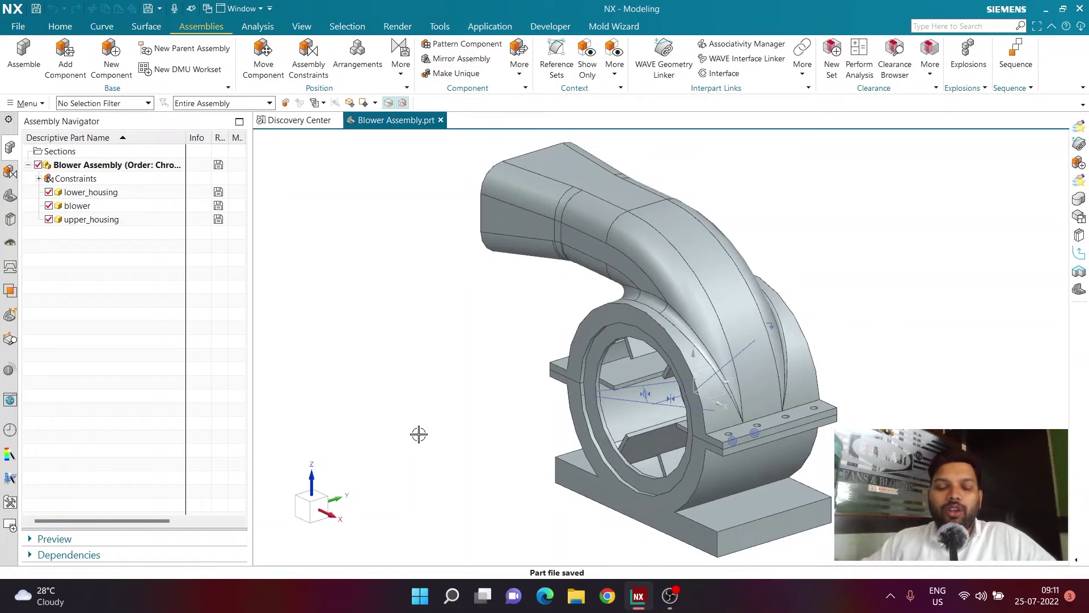